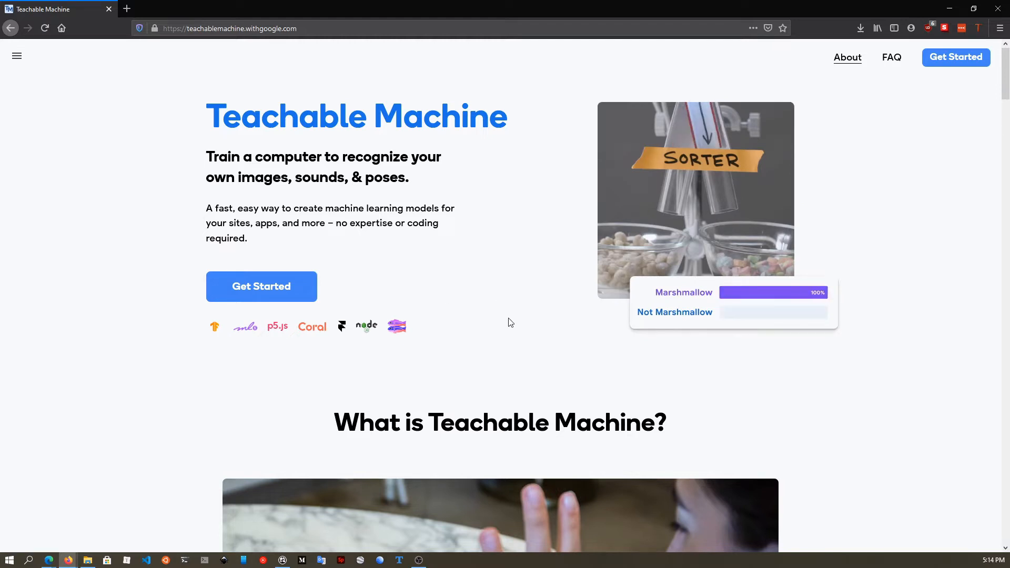
Look through the home page sections explaining what Teachable Machine is, how to use it and what can be used to teach it
scroll(361, 284, down, 2)
scroll(356, 165, up, 1)
scroll(365, 179, up, 1)
scroll(443, 198, down, 4)
scroll(452, 200, up, 4)
scroll(579, 203, down, 4)
scroll(865, 248, down, 3)
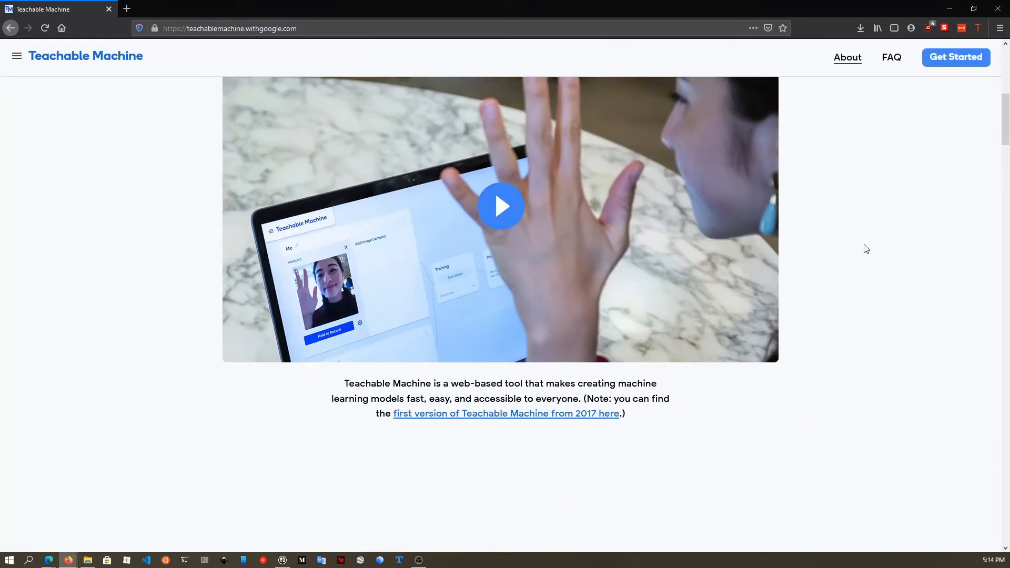
scroll(526, 228, up, 4)
scroll(343, 231, down, 10)
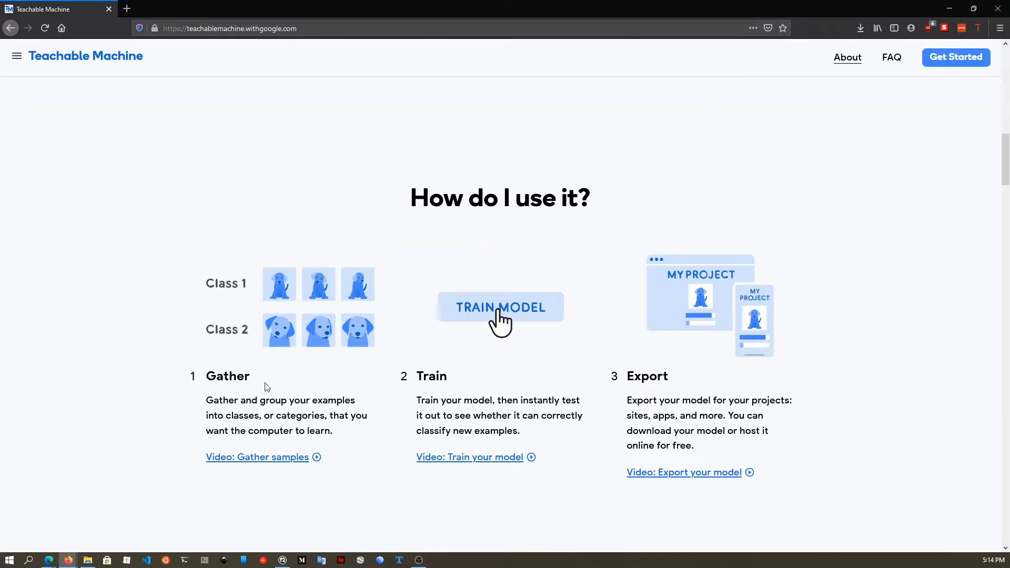
scroll(258, 394, down, 1)
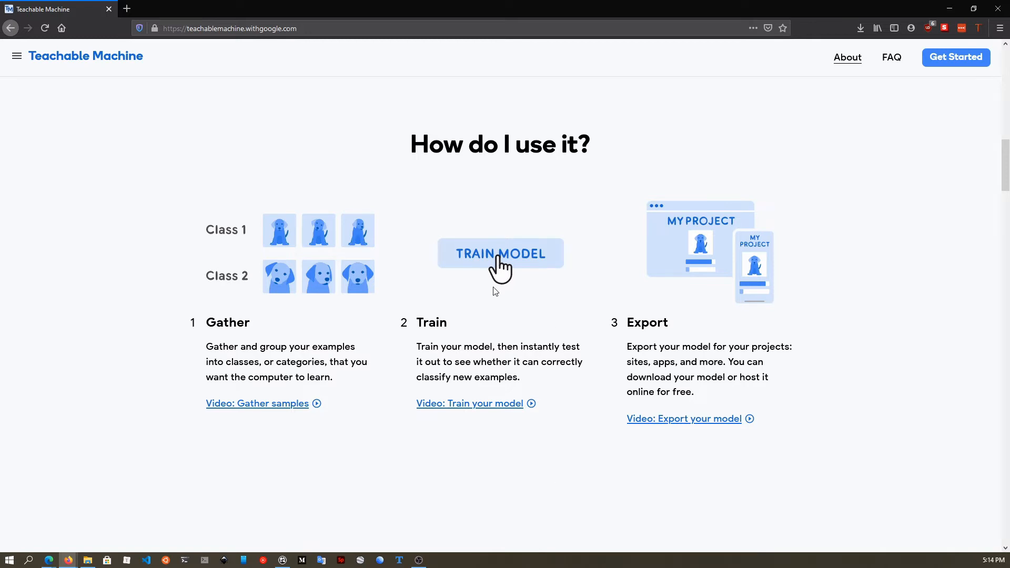
scroll(599, 292, down, 13)
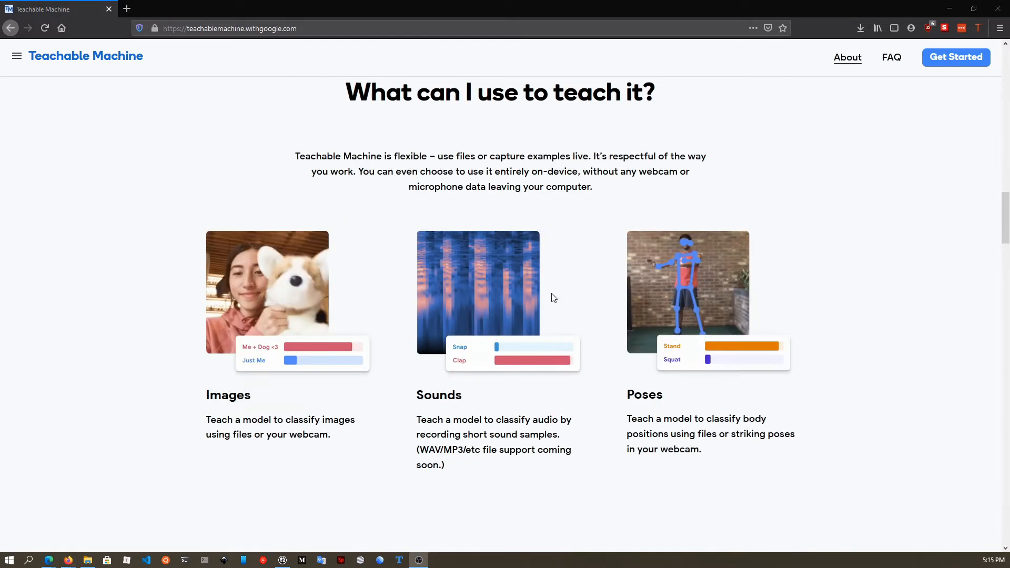
scroll(546, 326, up, 5)
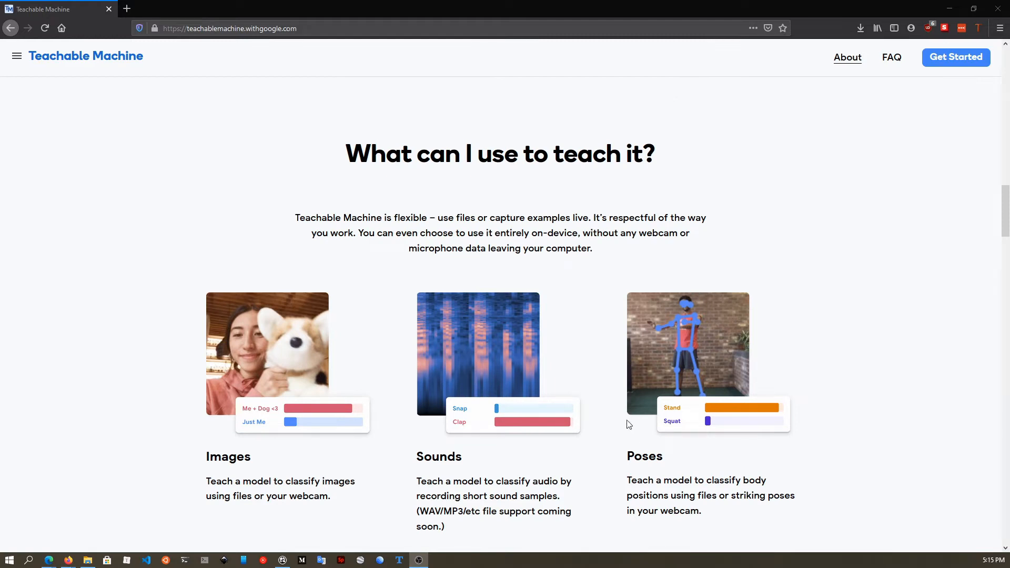
scroll(613, 428, down, 12)
scroll(445, 375, up, 4)
scroll(445, 375, up, 20)
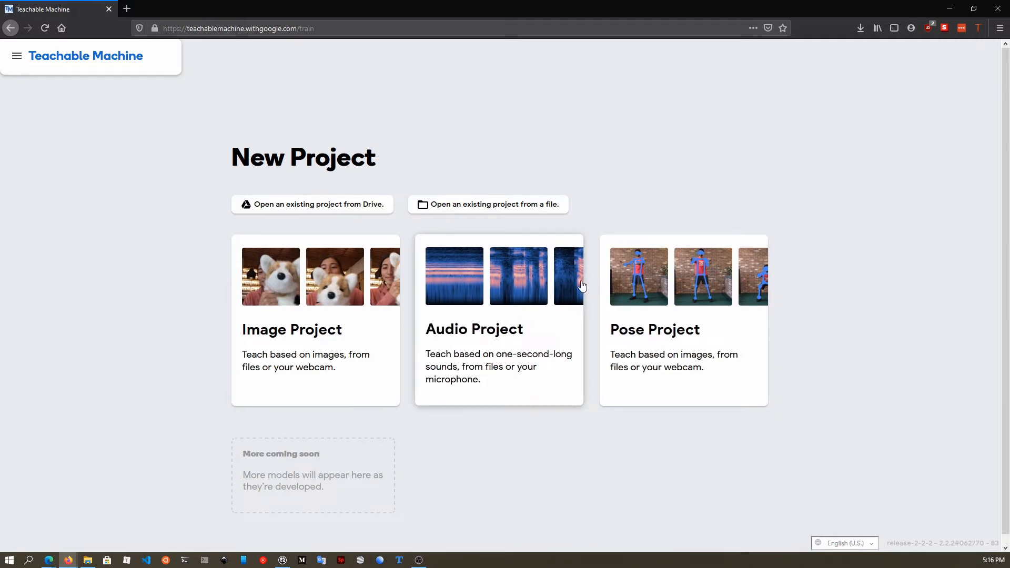
Create a new image project and rename its two classes smile and frown
click(327, 305)
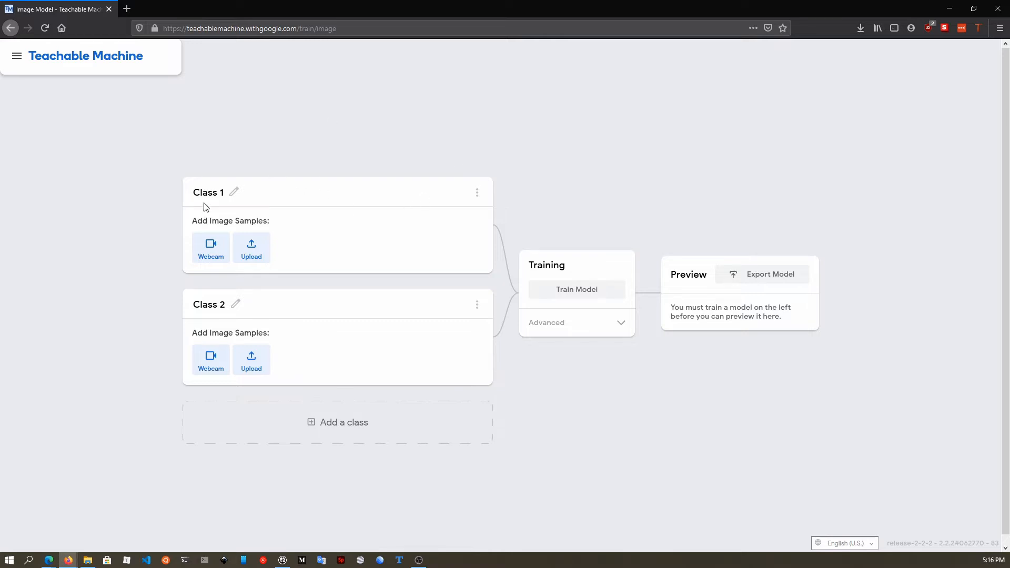
click(214, 307)
text(a)
key(BackSpace)
View the file upload sources for the smile class's image samples and close them
click(251, 247)
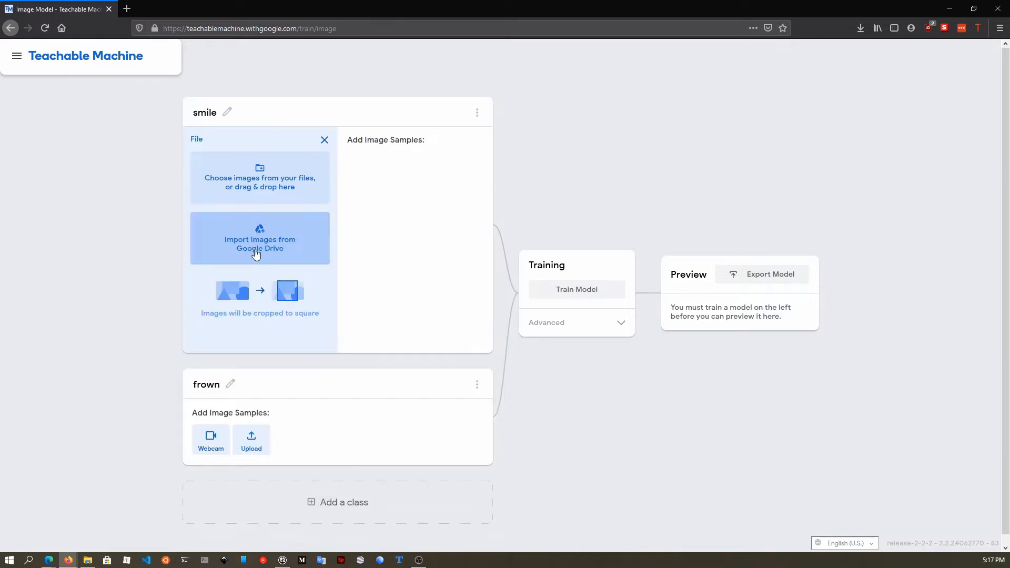
click(325, 141)
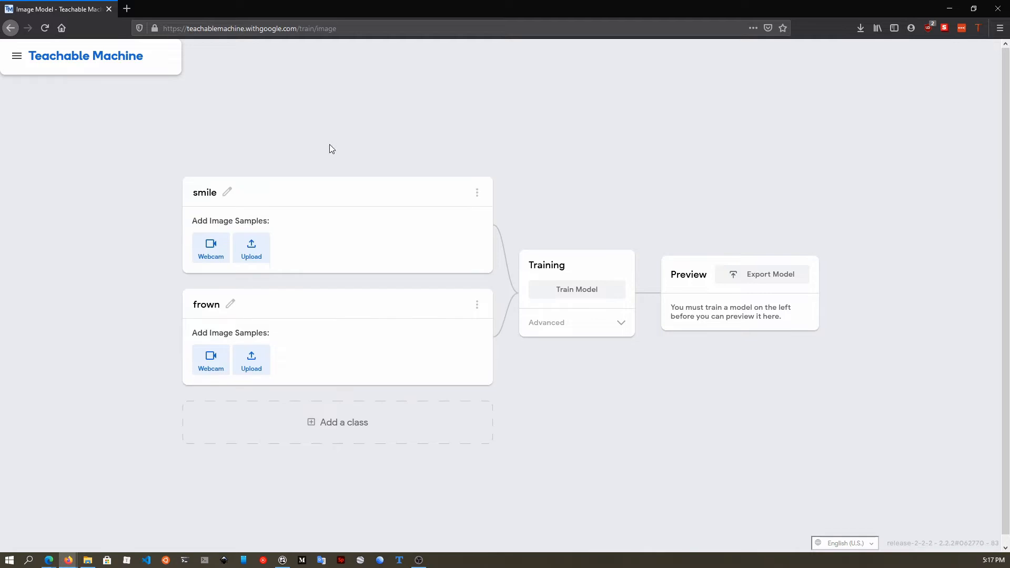
Allow the site to use the HD Pro Webcam C920 and record webcam image samples for the smile class
click(222, 255)
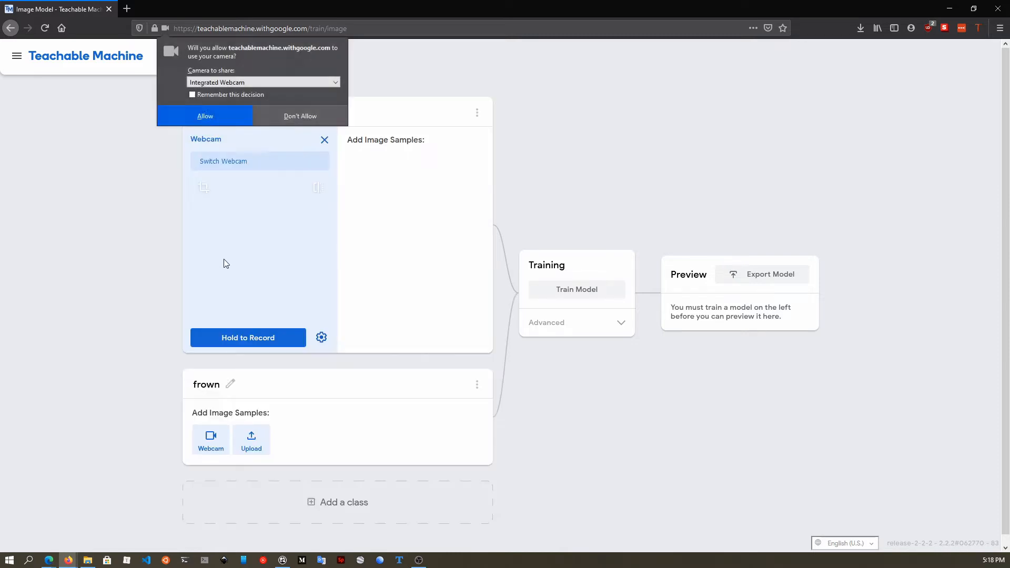
click(296, 79)
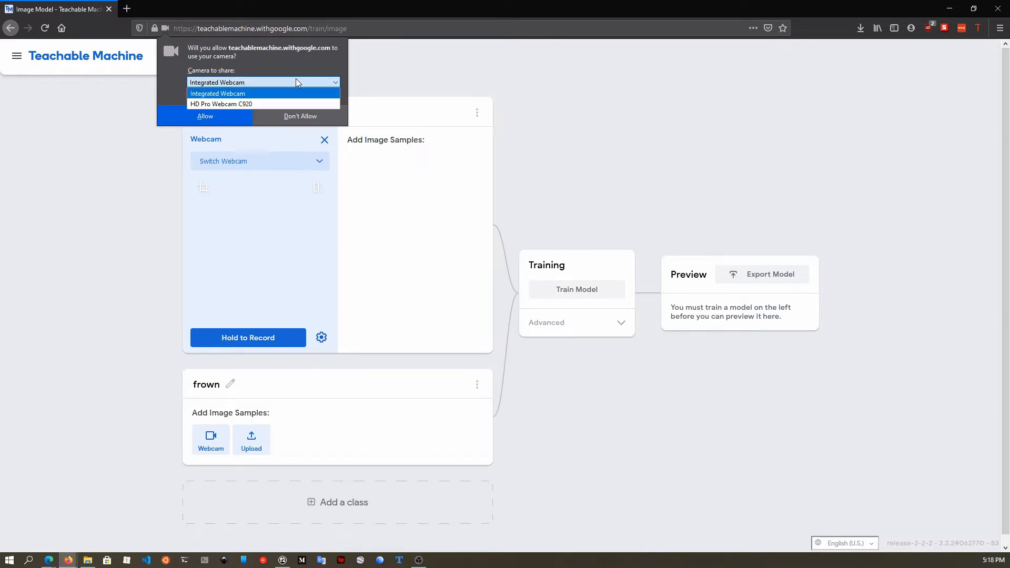
click(263, 101)
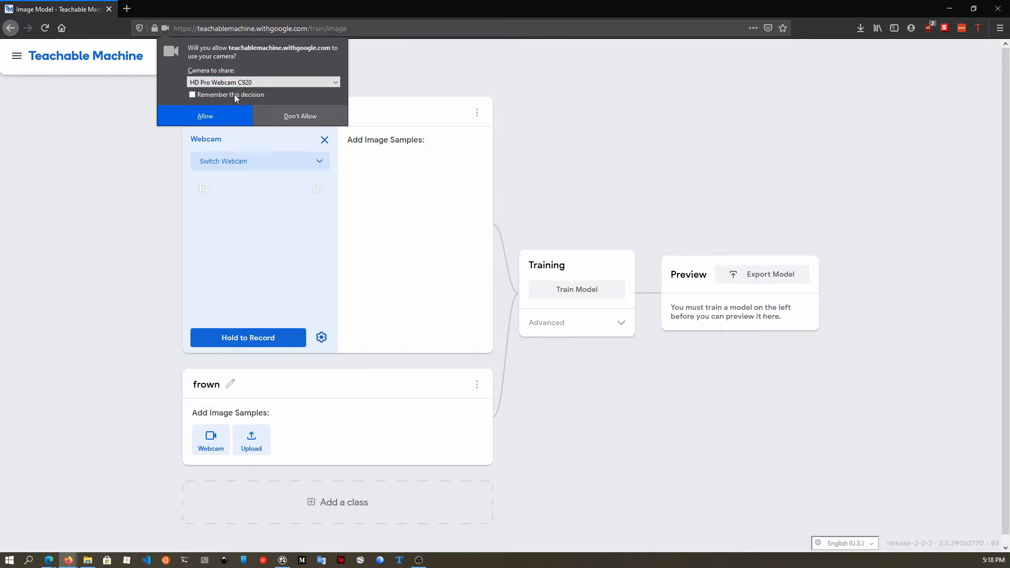
click(215, 112)
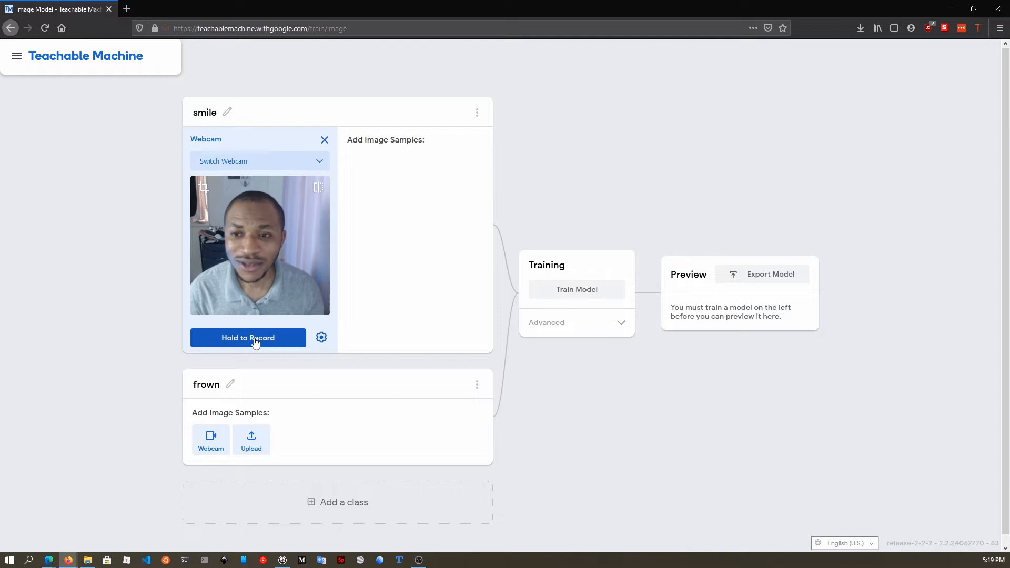
drag(255, 342, 255, 341)
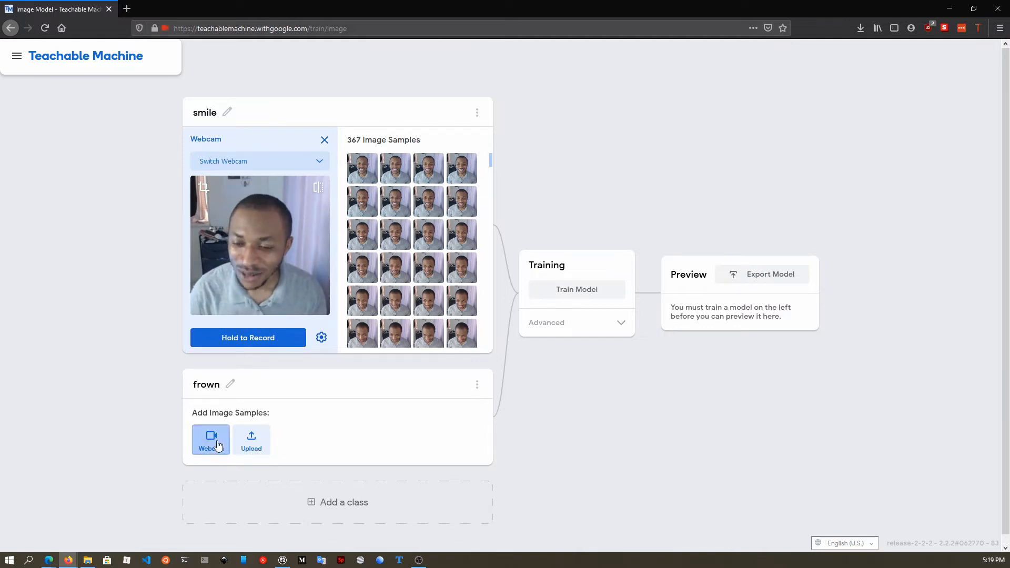
Allow camera access for the frown class with the decision remembered, and record its webcam image samples
click(218, 445)
click(254, 100)
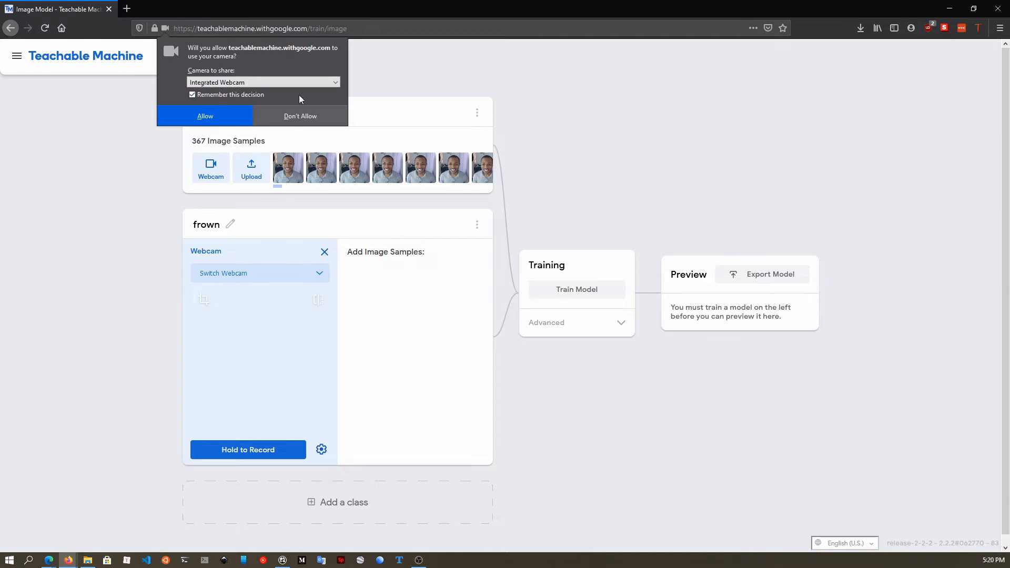
click(198, 116)
drag(269, 454, 268, 454)
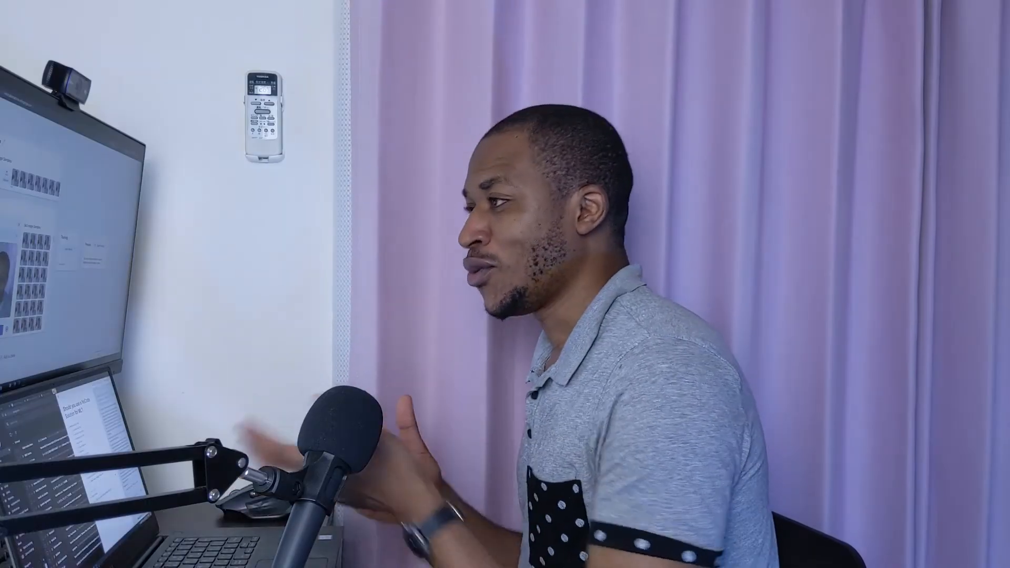
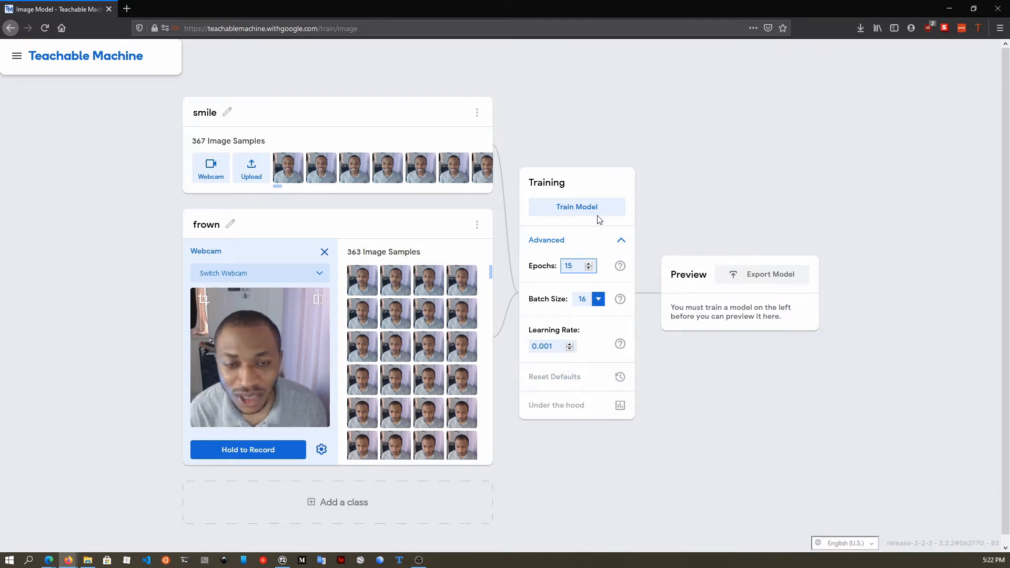
Train the model on the smile and frown samples, letting the slow page continue and dismissing the tab-switching notice
click(578, 211)
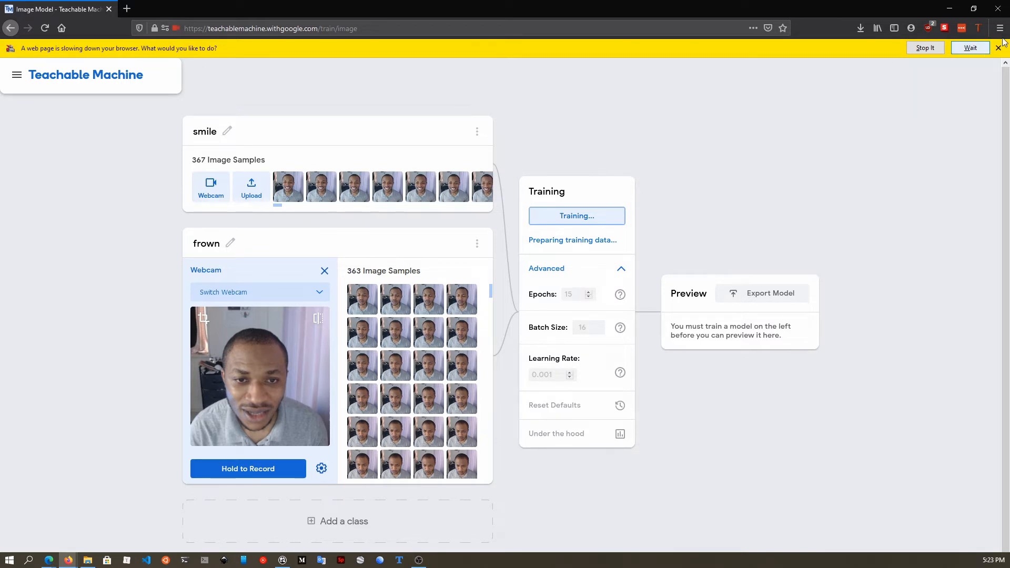
click(978, 48)
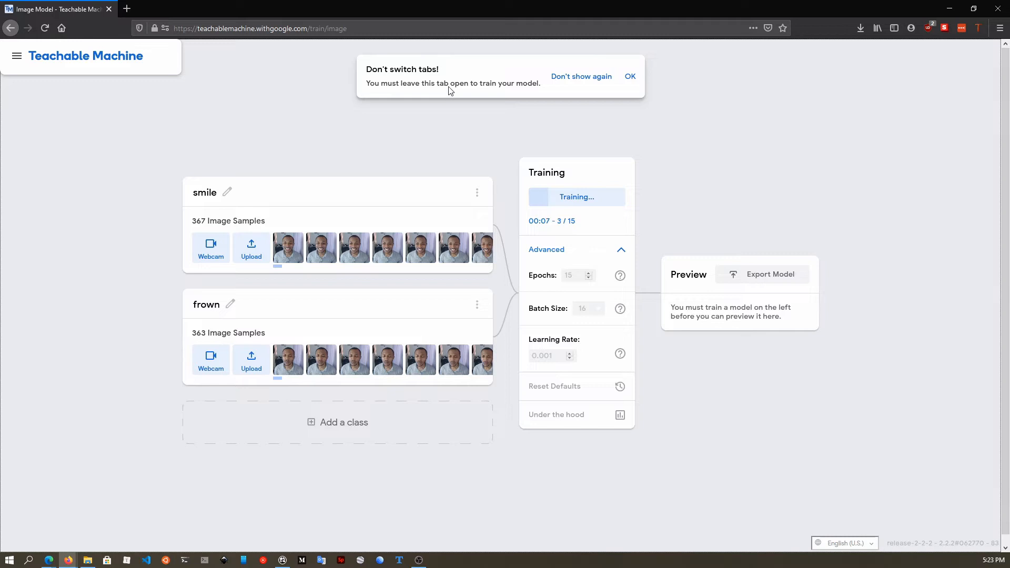
click(631, 77)
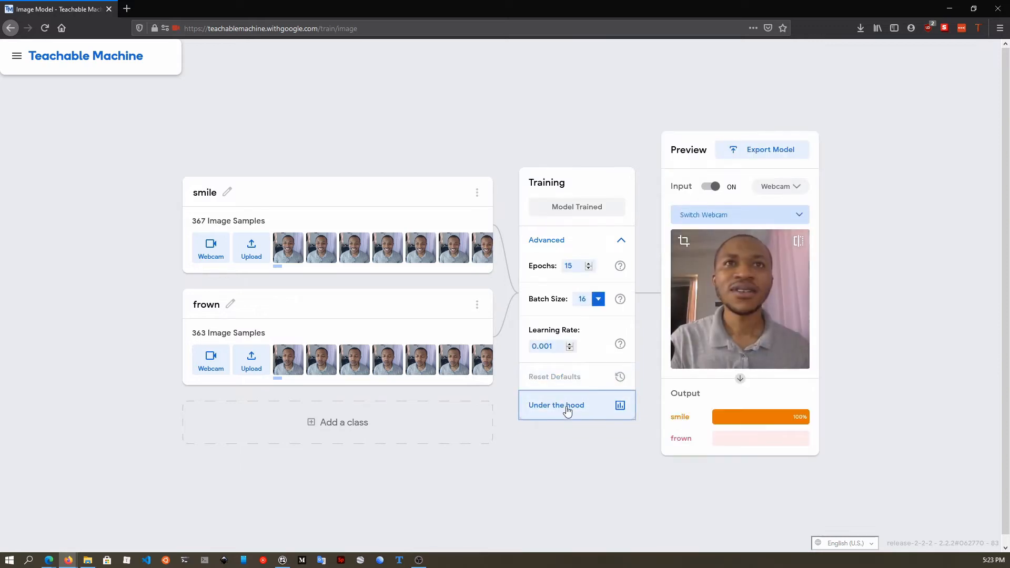
Examine the accuracy per epoch and loss per epoch graphs under the hood of the trained model, and close them
click(566, 410)
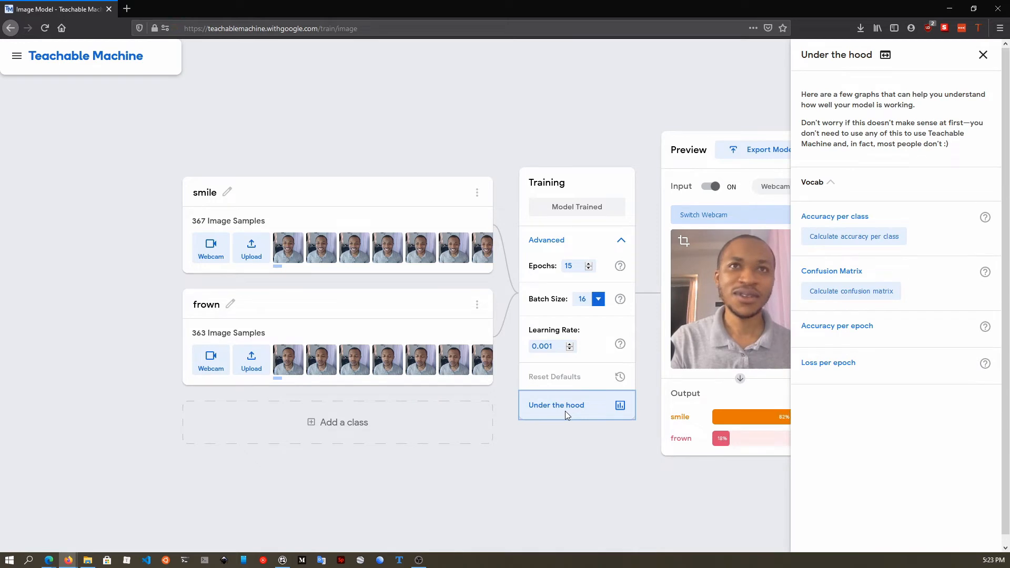
click(982, 56)
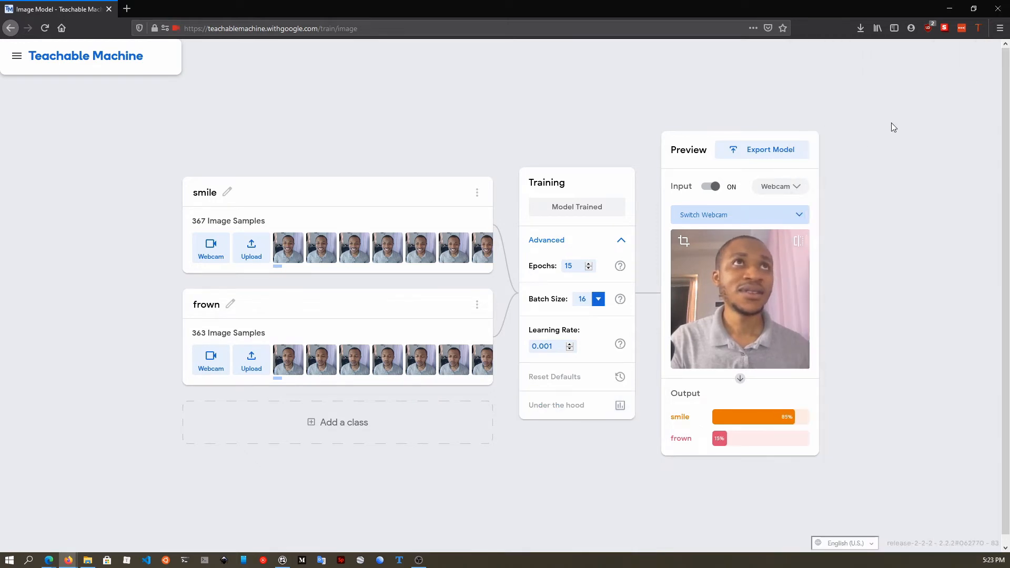
click(563, 412)
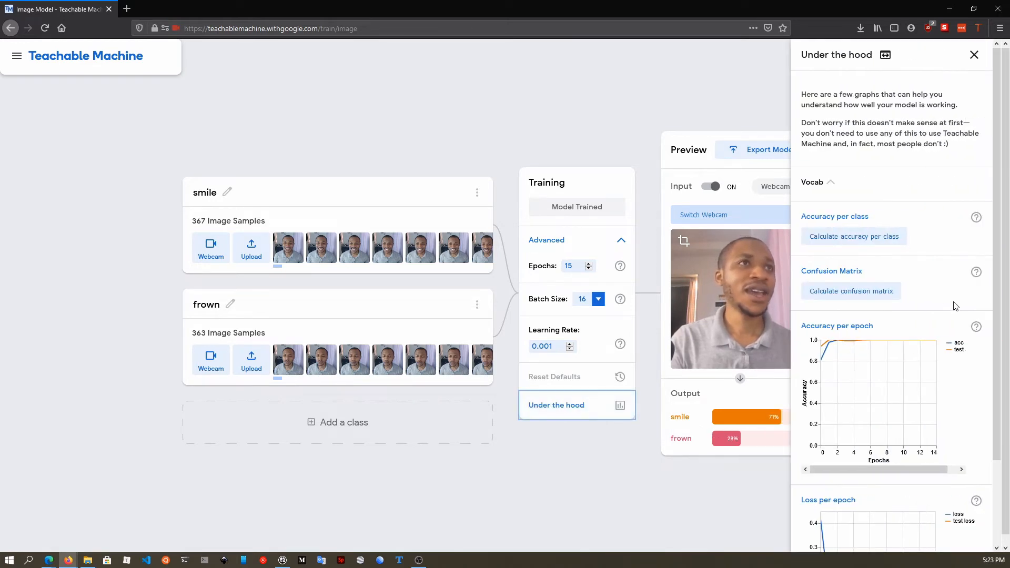
scroll(845, 256, down, 3)
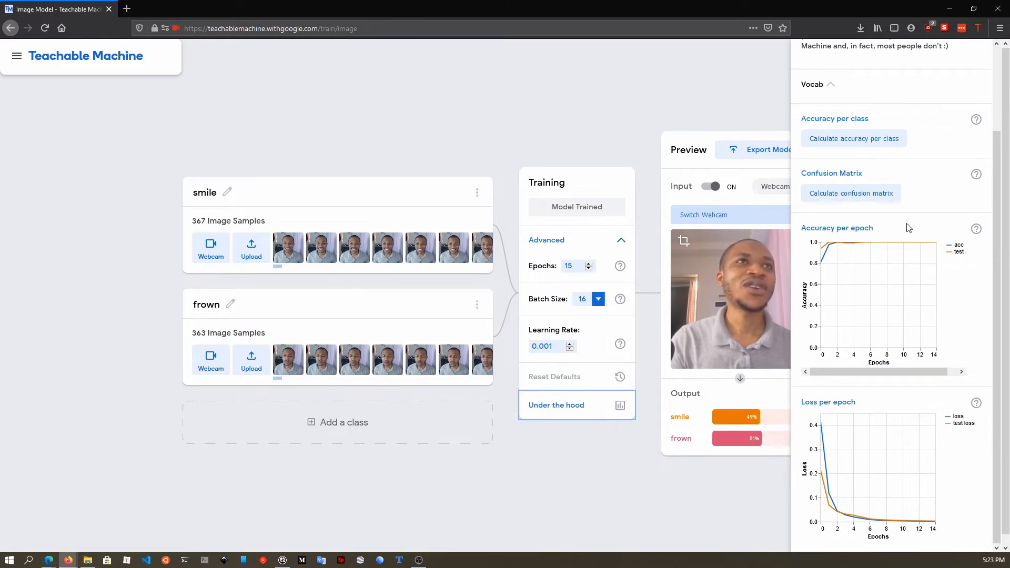
scroll(888, 224, up, 3)
scroll(921, 188, down, 3)
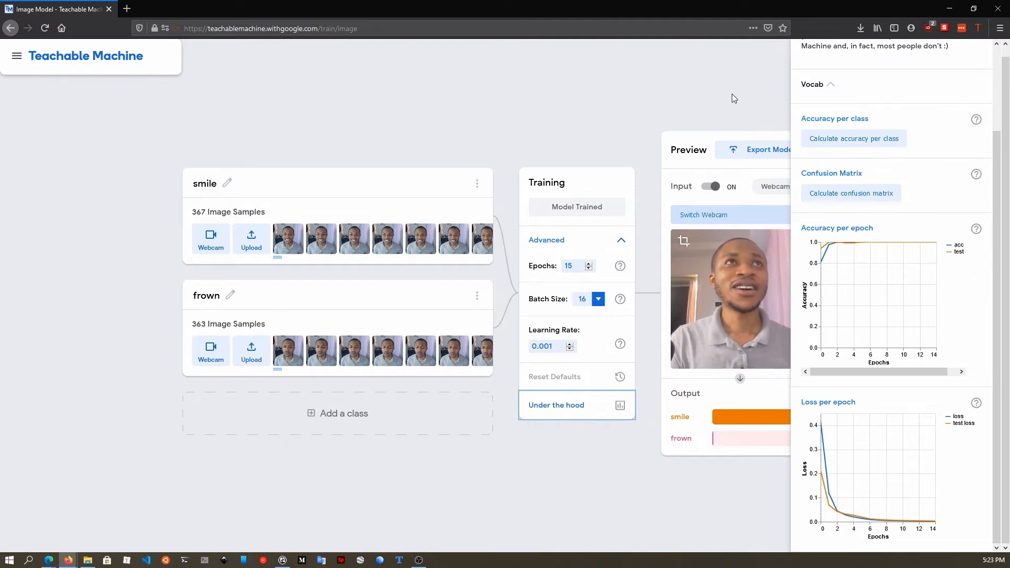
scroll(922, 276, up, 3)
scroll(922, 276, down, 3)
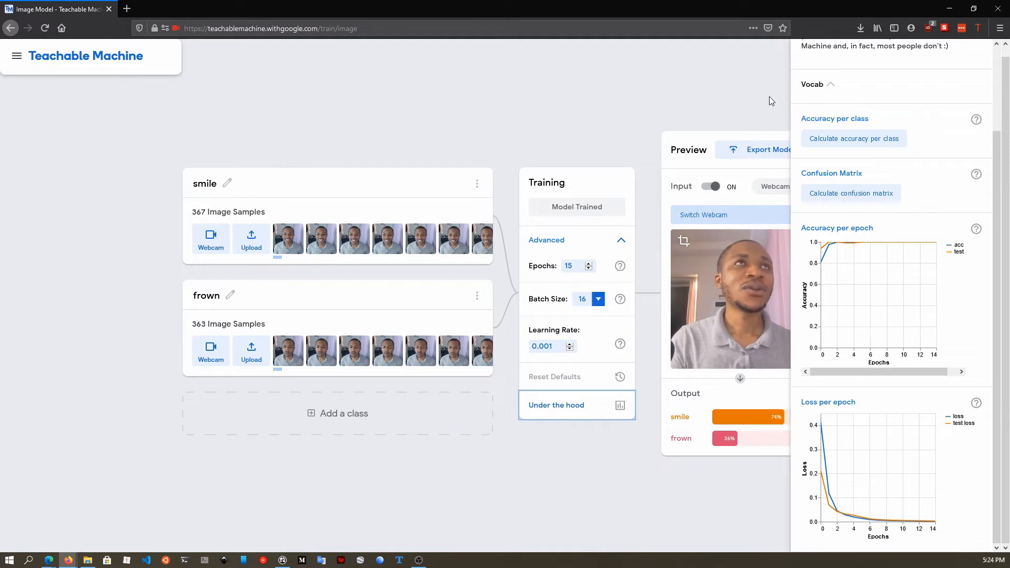
scroll(979, 79, up, 2)
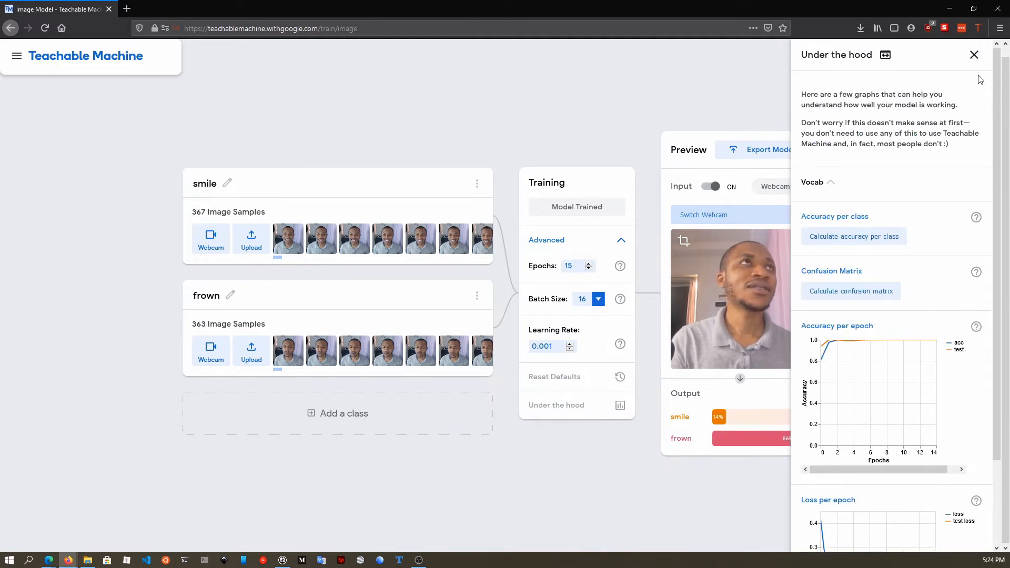
click(974, 55)
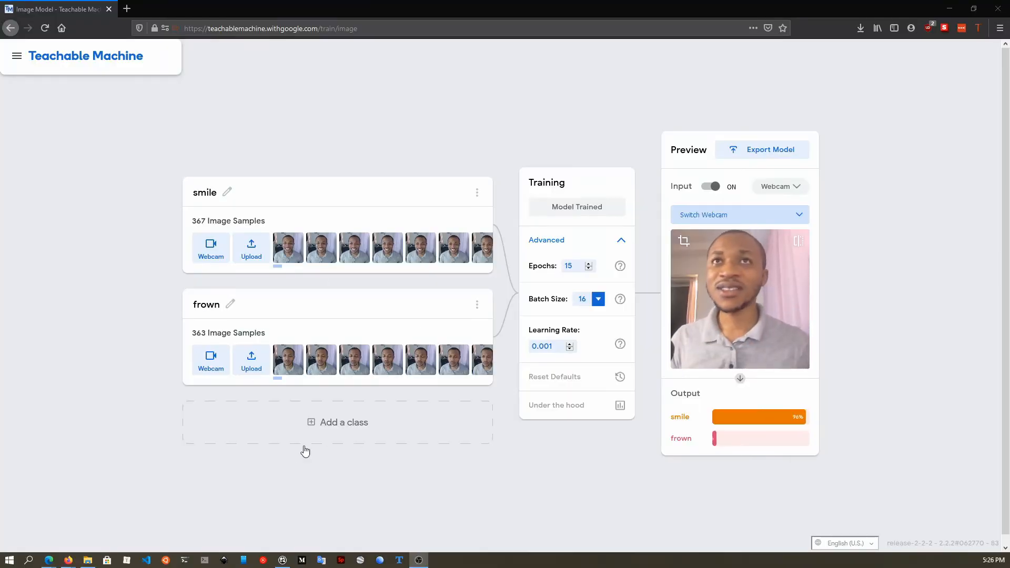
Add three more classes to the project below the frown class
click(337, 425)
click(347, 489)
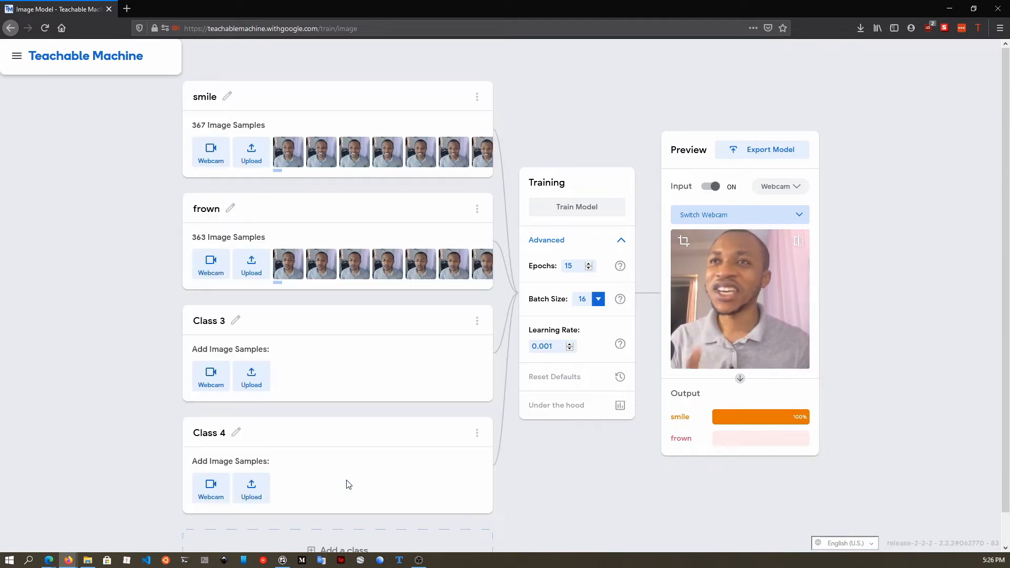
click(352, 519)
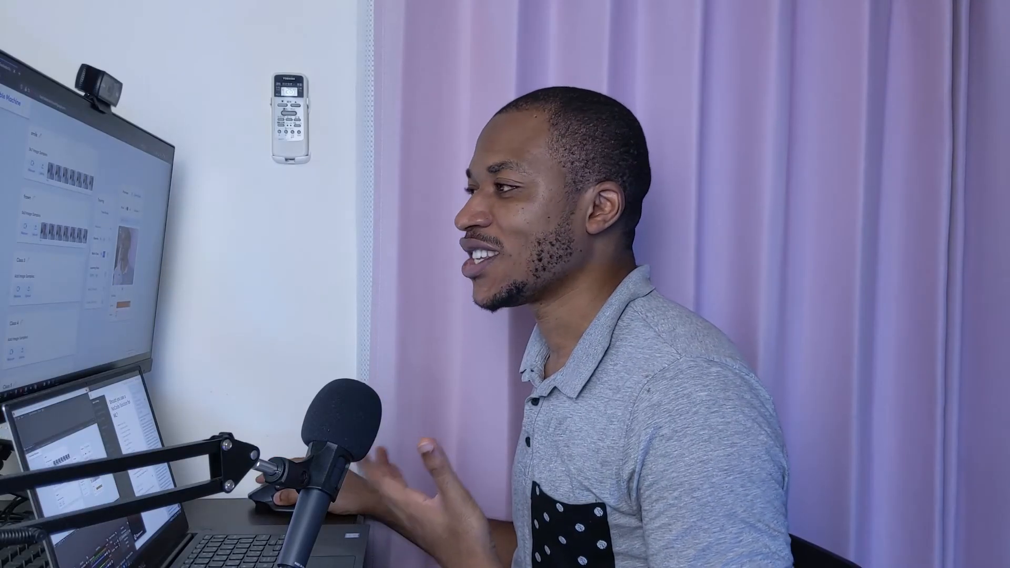
Turn off the preview input and rename the three new classes straight, Ok and peace
click(711, 187)
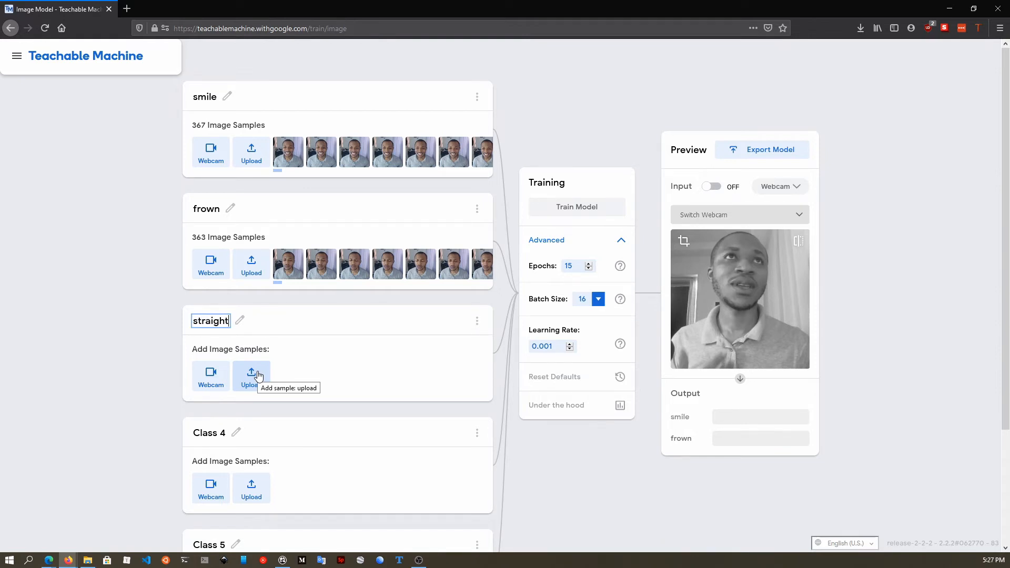
scroll(144, 380, down, 3)
click(214, 293)
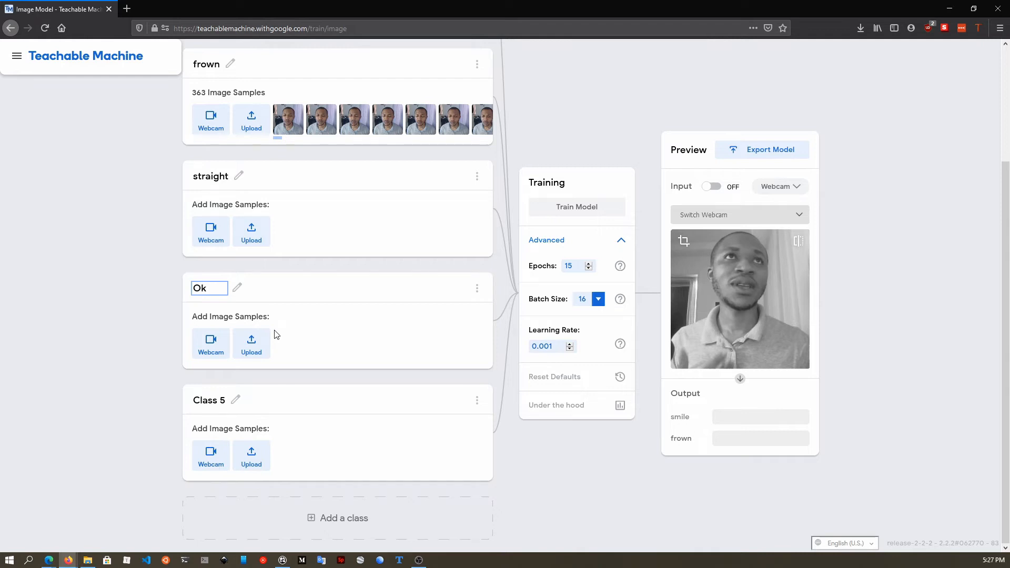
click(214, 401)
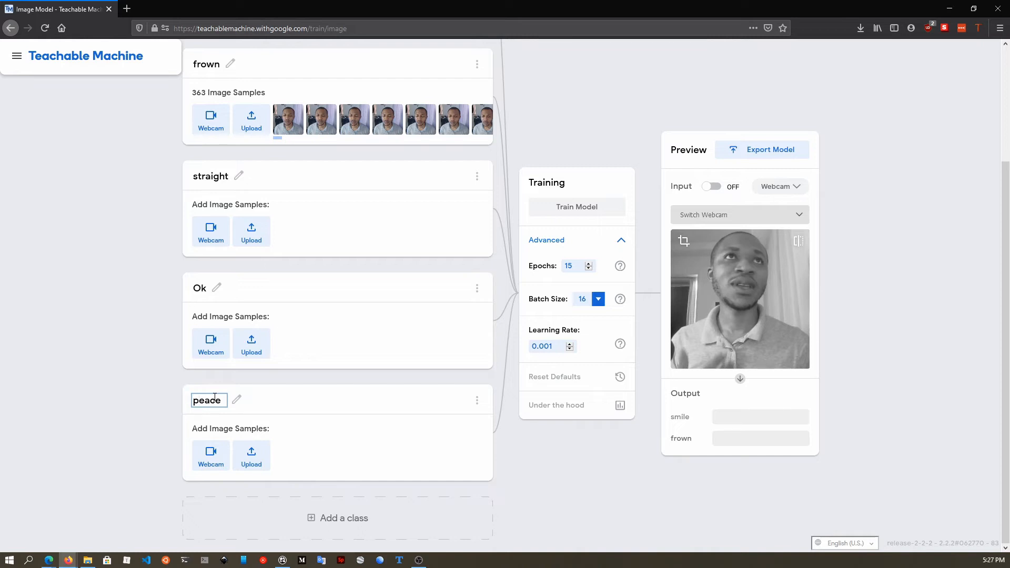
Record webcam image samples of a straight face for the straight class using the Integrated Webcam
scroll(421, 402, up, 3)
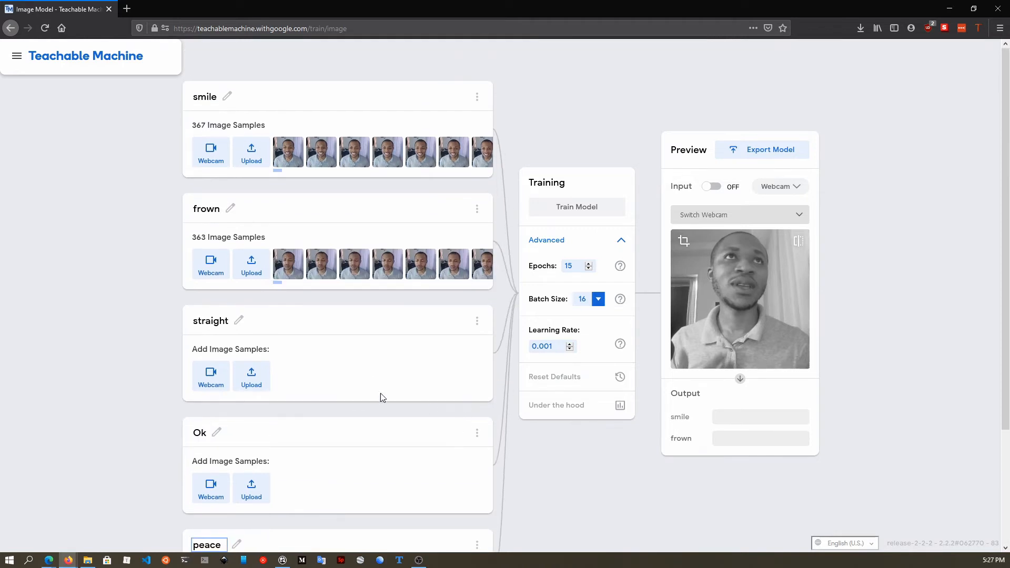
click(227, 388)
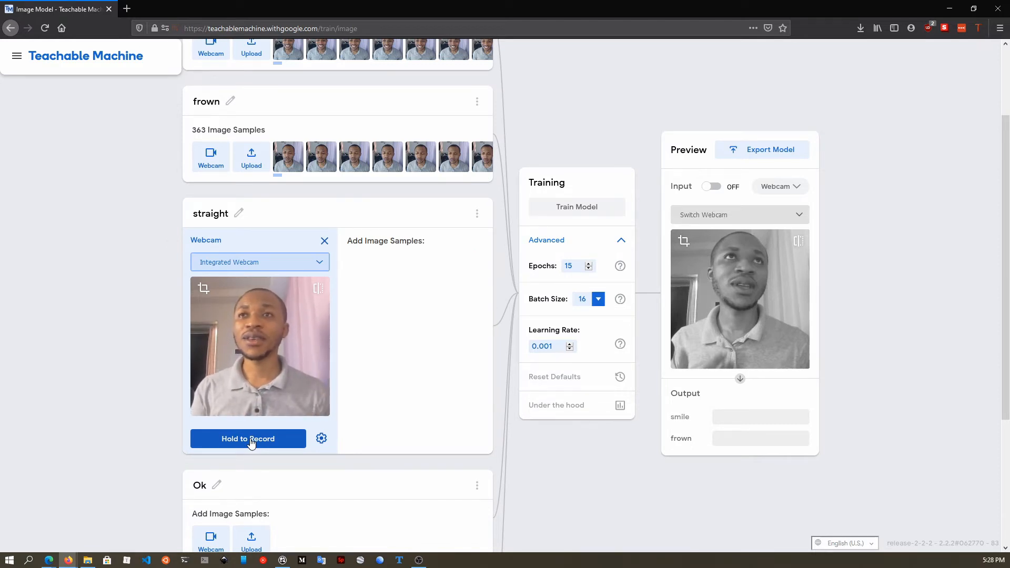
drag(250, 443, 251, 441)
Record webcam image samples of the Ok hand sign for the Ok class
scroll(268, 350, down, 3)
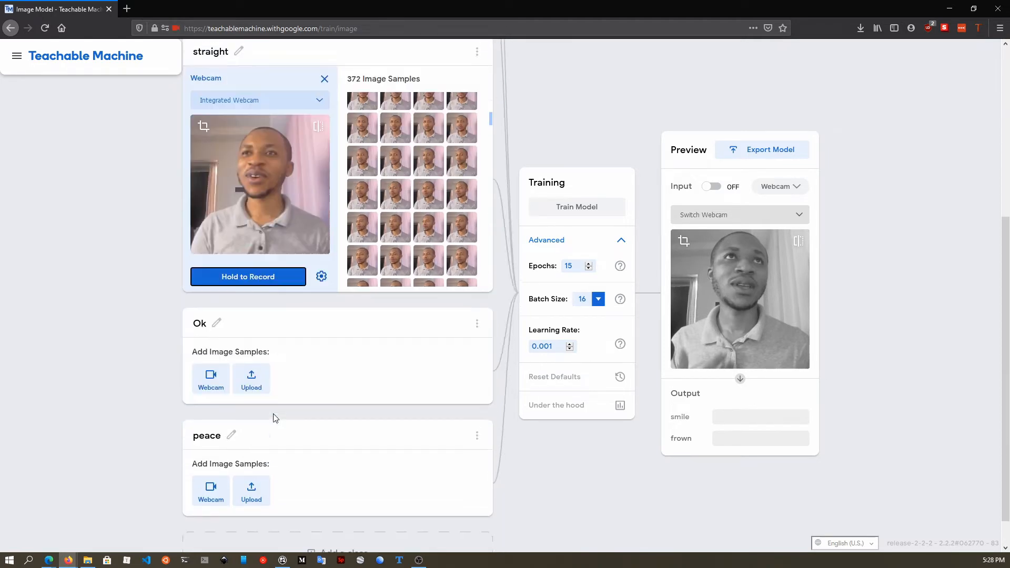
scroll(274, 418, down, 1)
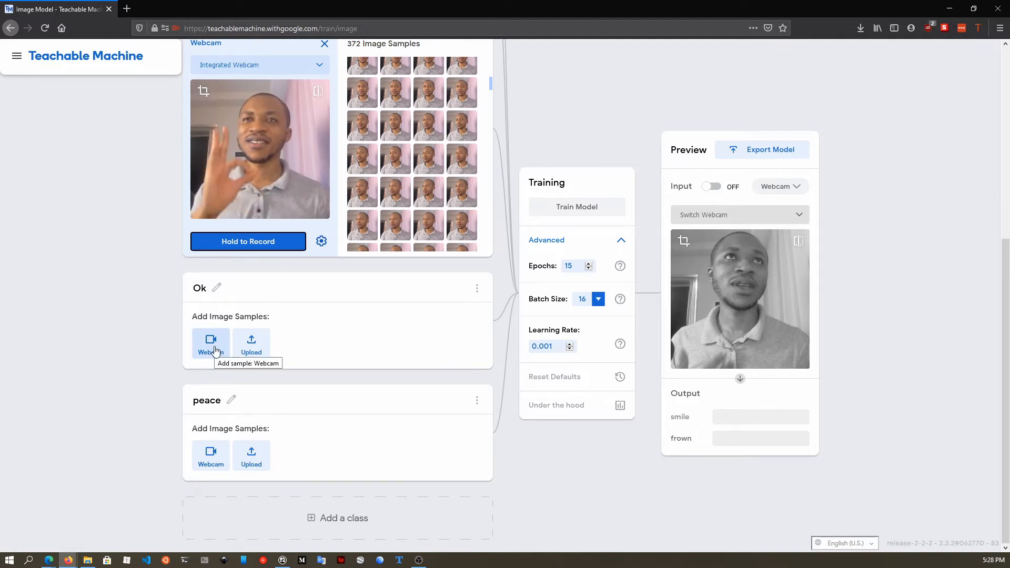
click(215, 352)
drag(249, 356, 251, 359)
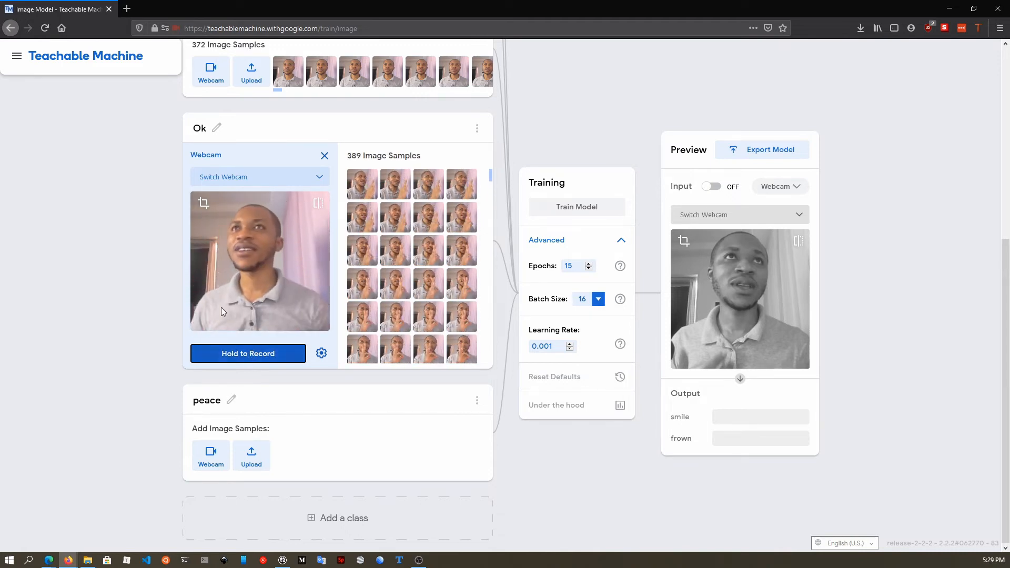
Record webcam image samples of the peace hand sign for the peace class
scroll(455, 322, up, 5)
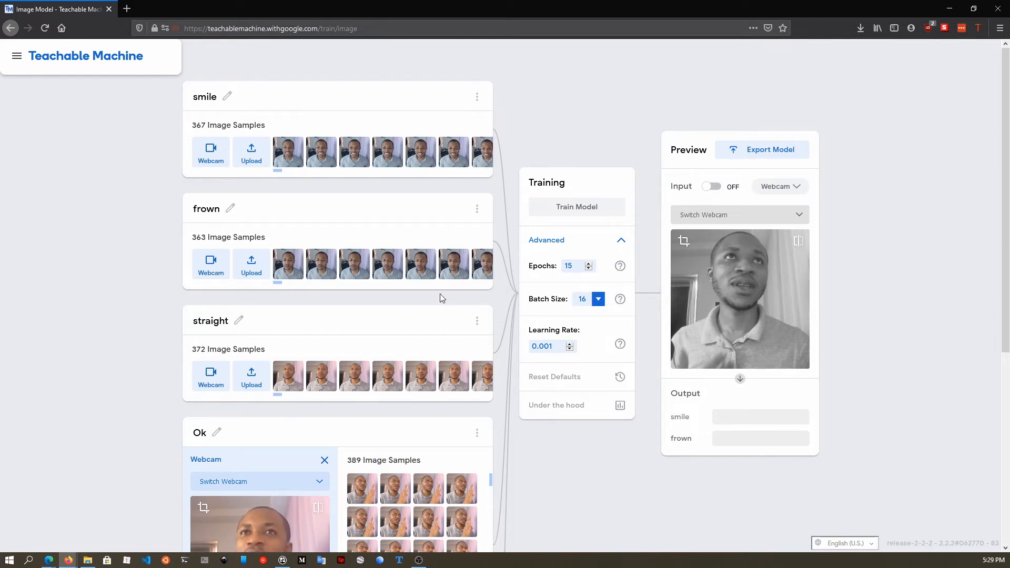
scroll(424, 342, down, 3)
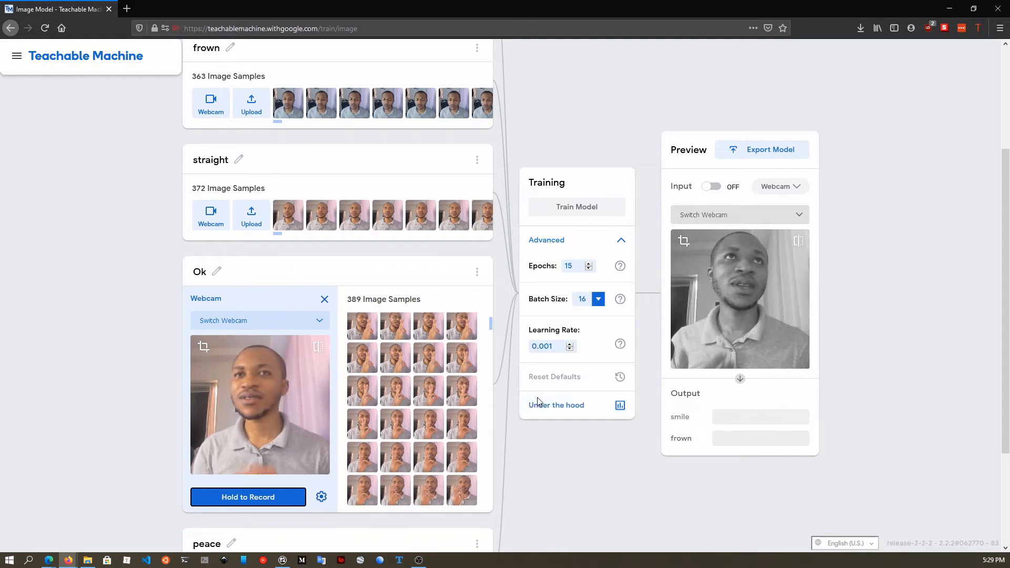
scroll(322, 410, down, 3)
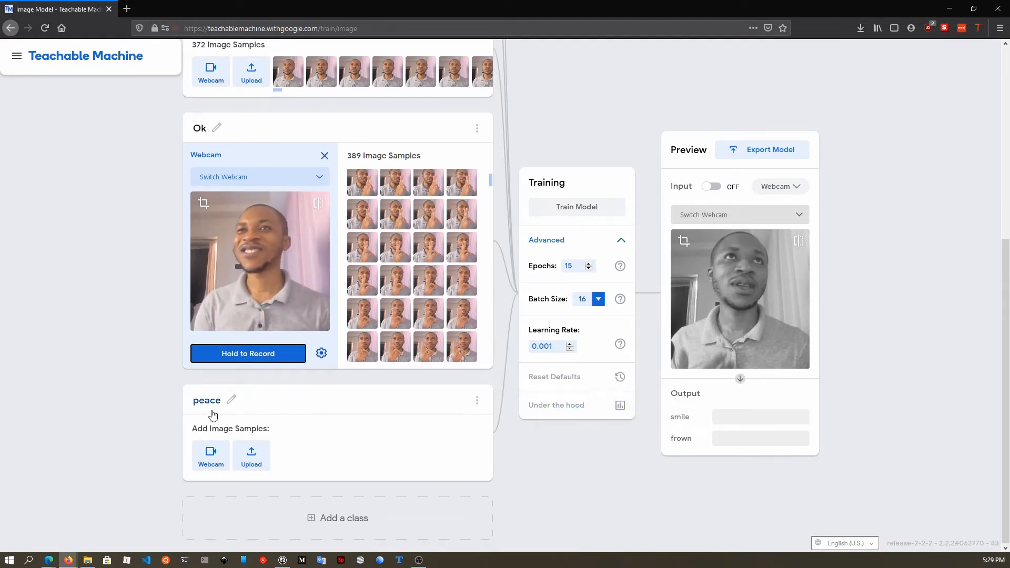
click(213, 453)
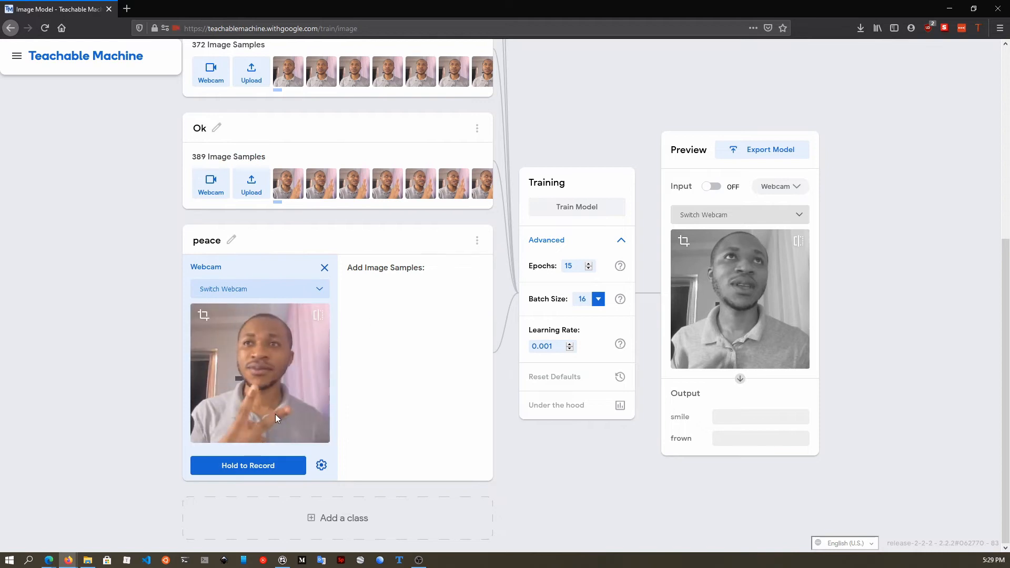
drag(268, 466, 267, 467)
Set the training epochs to 30 and open the under-the-hood graphs down to the loss per epoch
scroll(367, 235, up, 6)
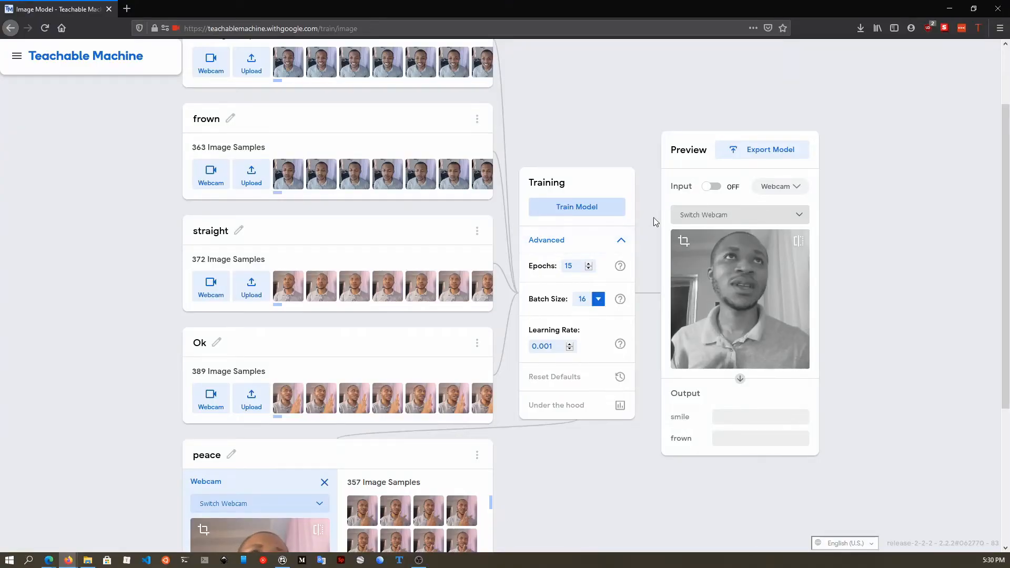
mouse_move(620, 267)
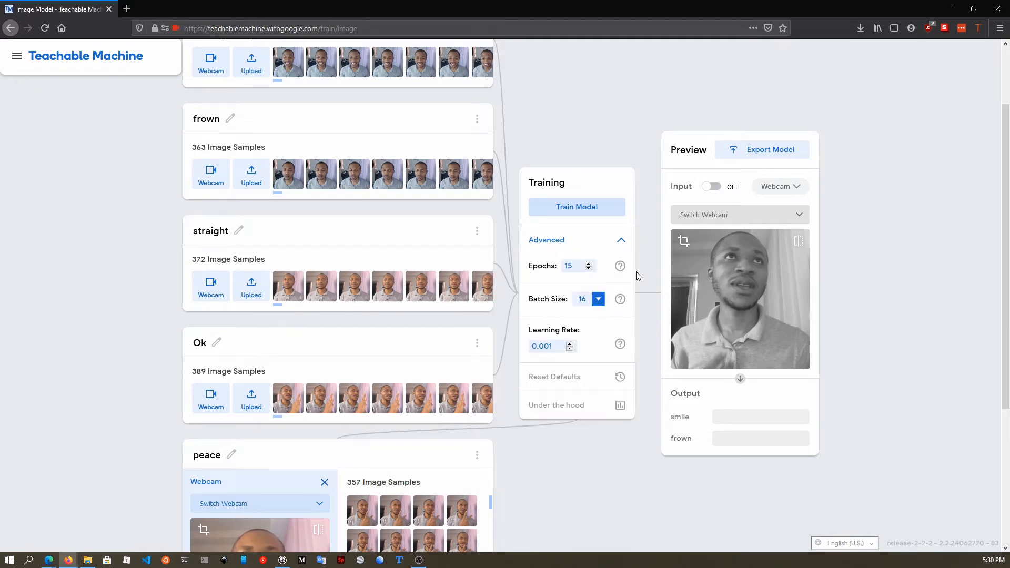
mouse_move(622, 302)
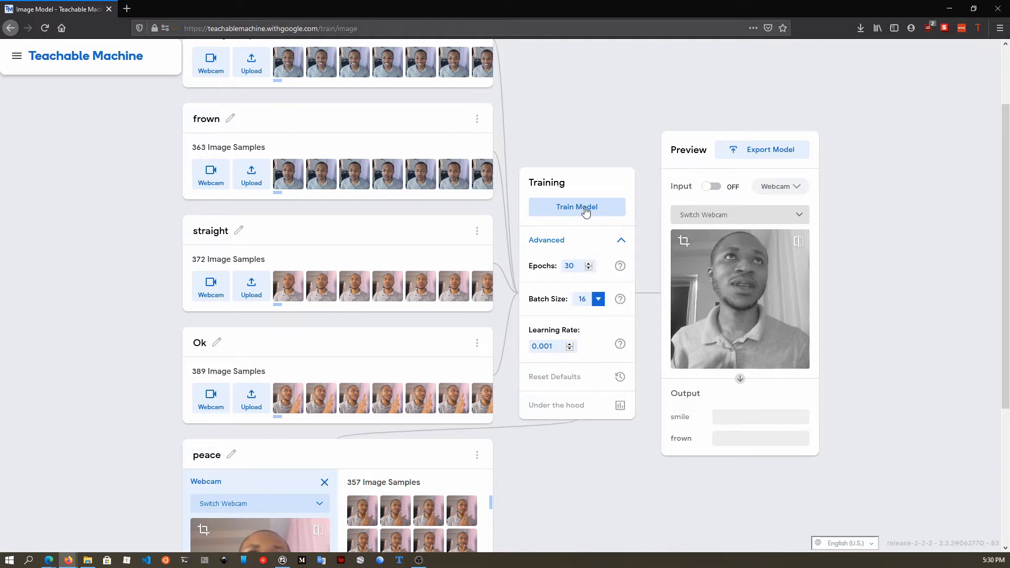
click(556, 406)
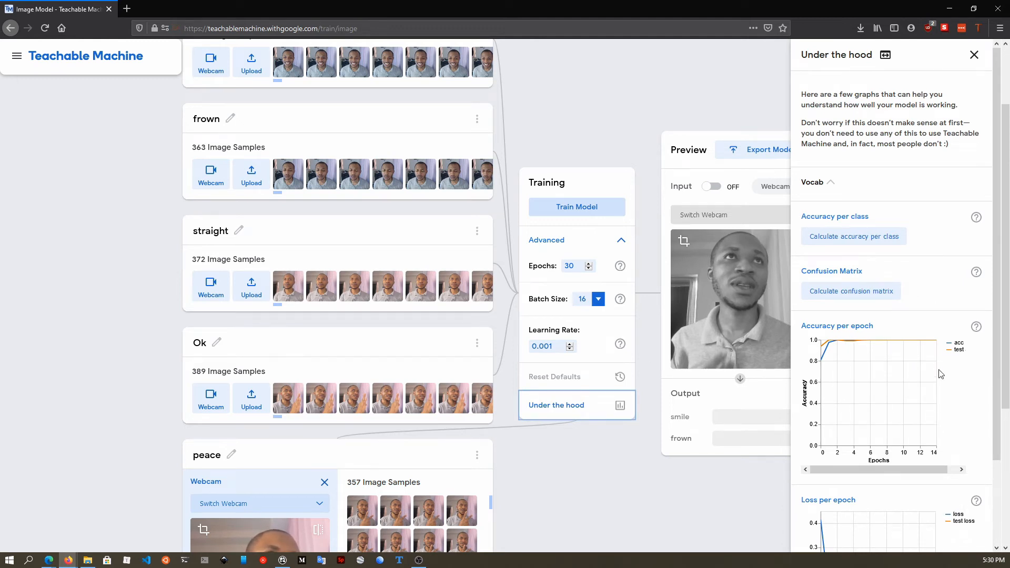
scroll(941, 374, down, 3)
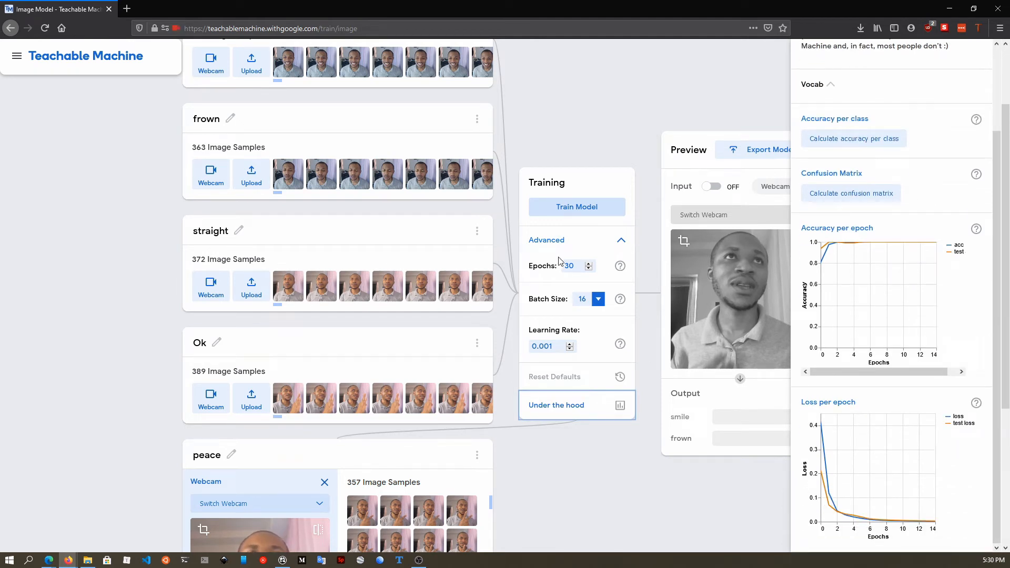
Train the model on all five classes, letting the slow page continue and permanently dismissing the tab-switching notice
click(577, 207)
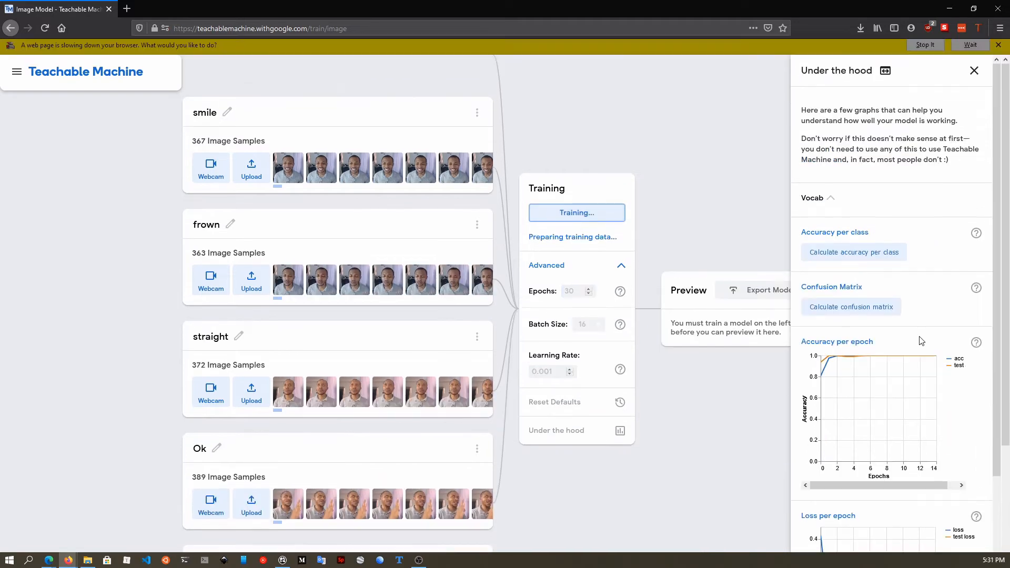
click(952, 44)
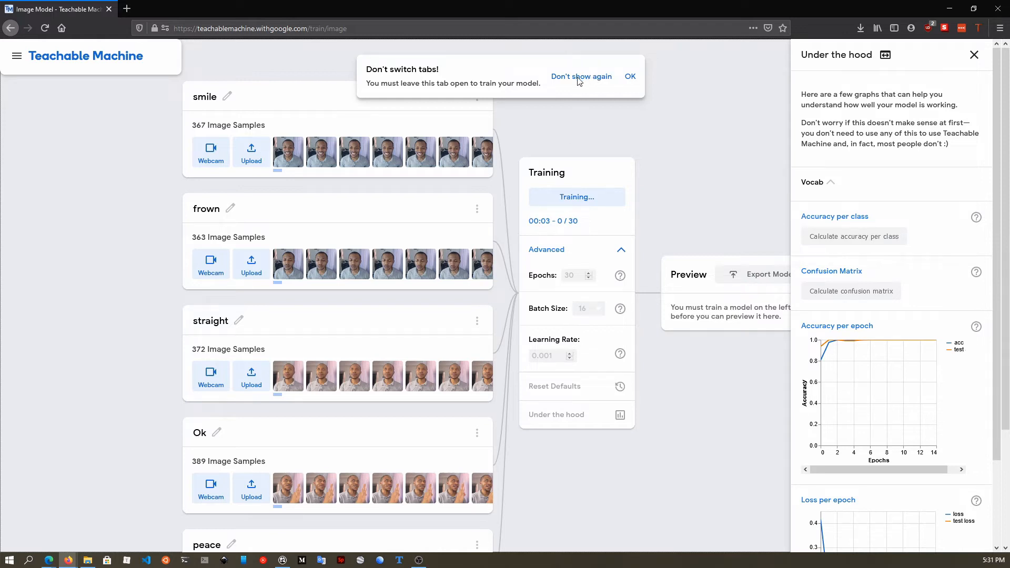
click(600, 78)
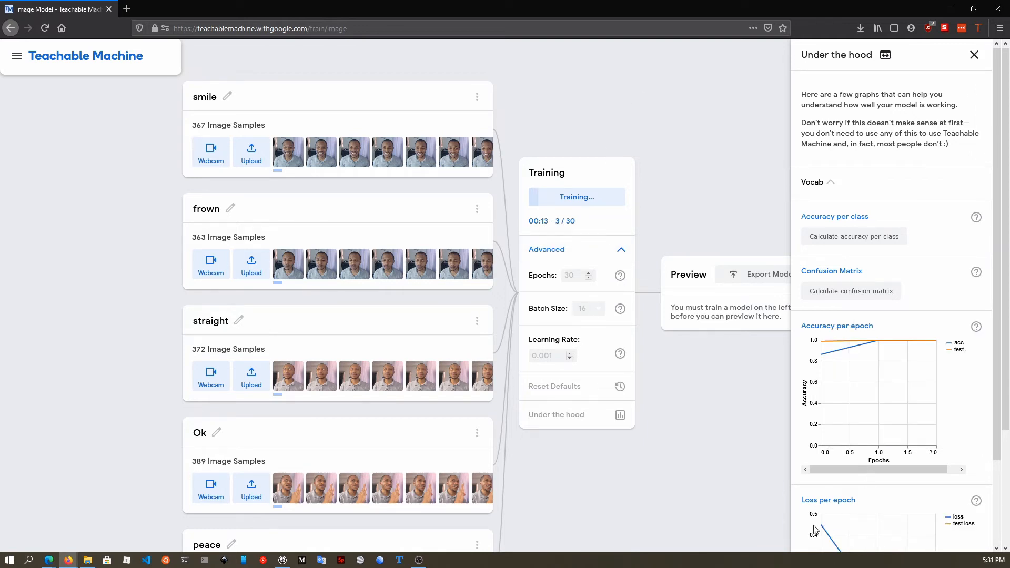
Follow the accuracy per epoch and loss per epoch graphs while the model trains, and review the class samples
scroll(917, 391, down, 3)
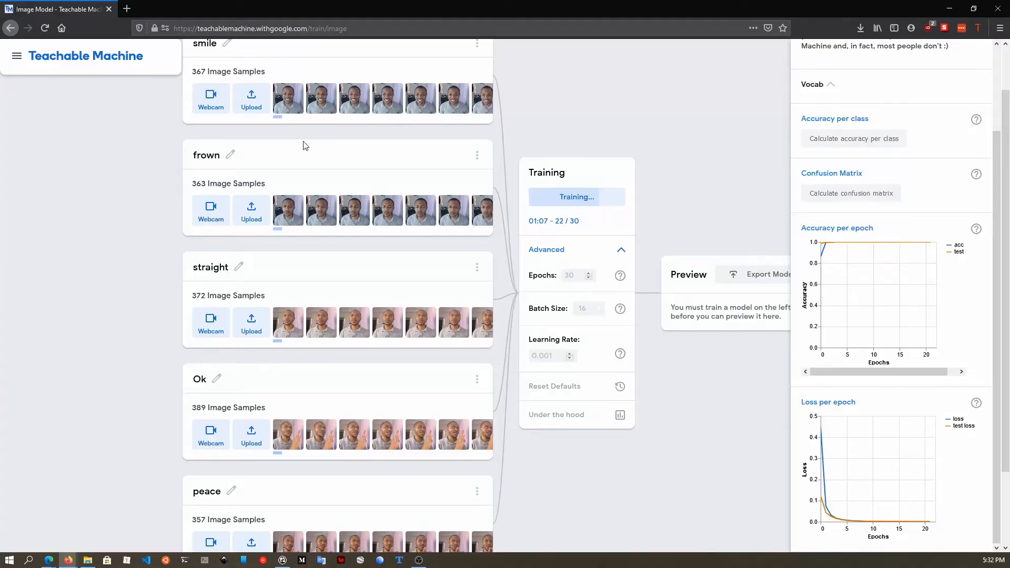
scroll(369, 216, up, 1)
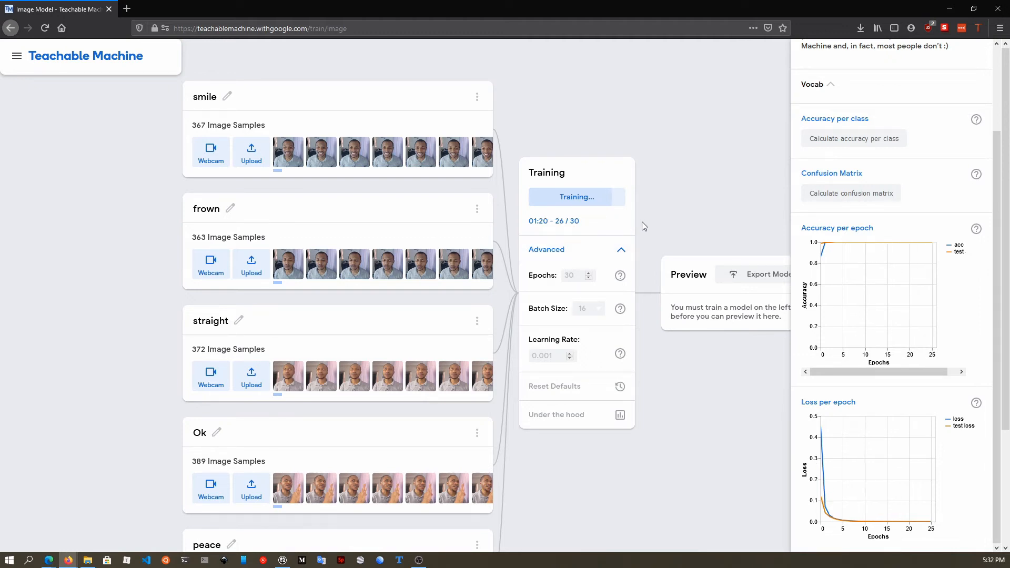
scroll(658, 398, down, 3)
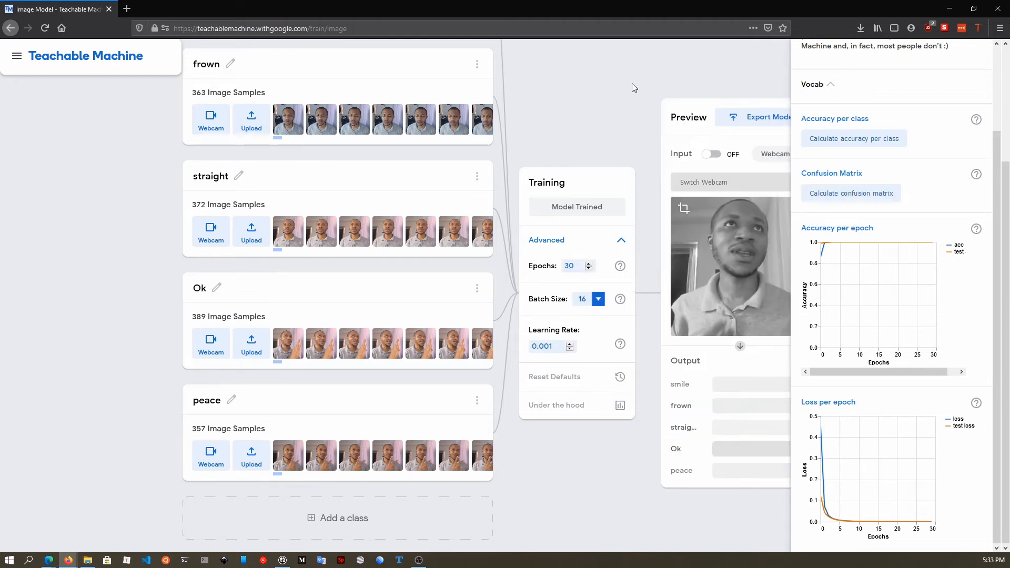
Expand the Vocab section and read the definitions of training samples, test samples, underfit, overfit and epochs
scroll(907, 87, up, 2)
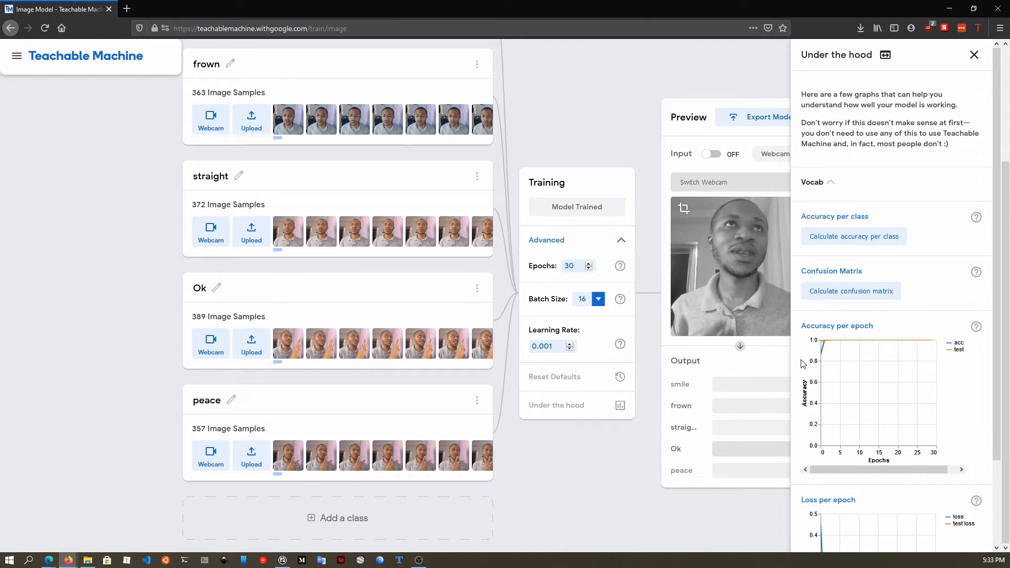
click(831, 184)
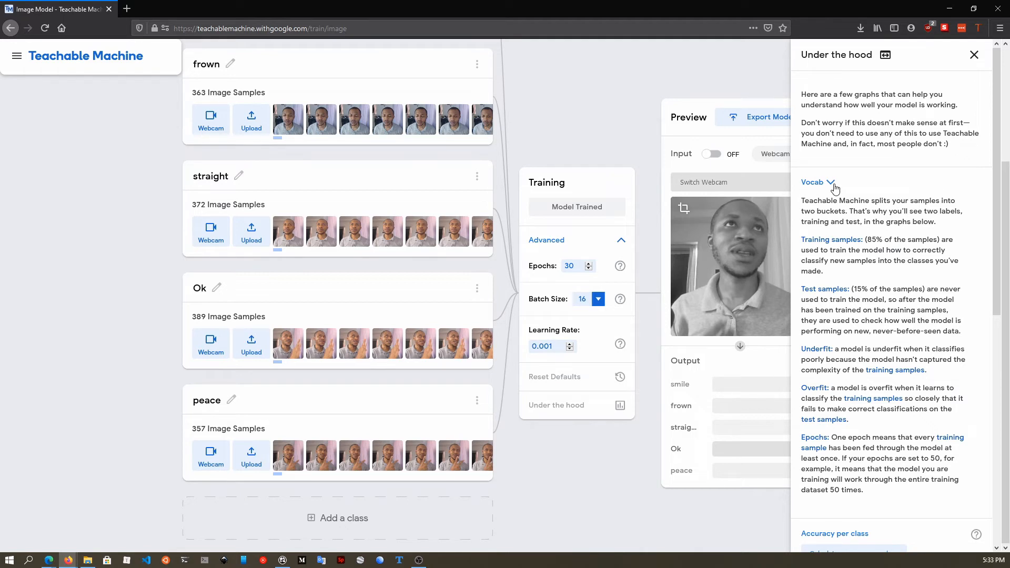
scroll(832, 195, down, 5)
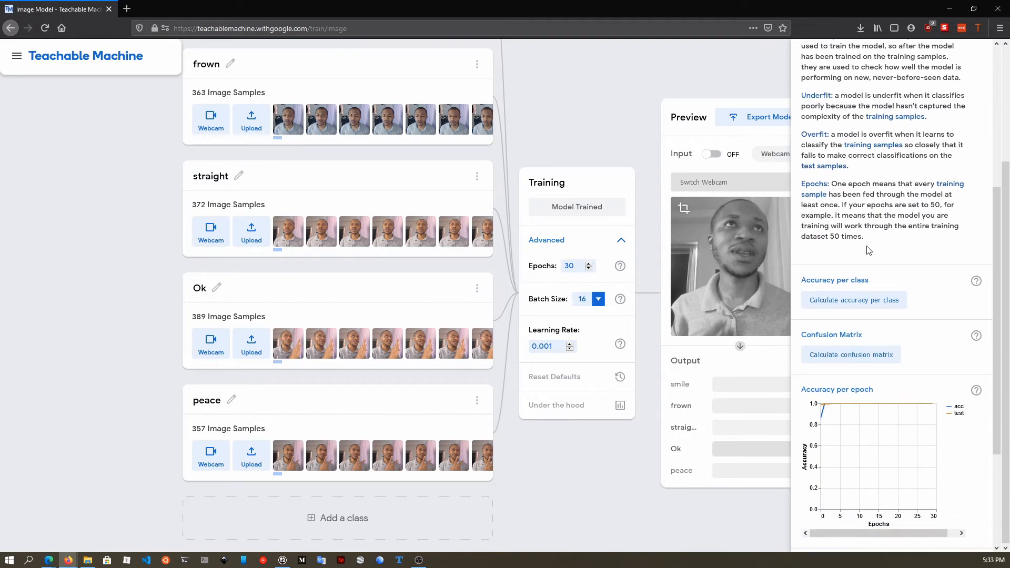
scroll(870, 255, up, 5)
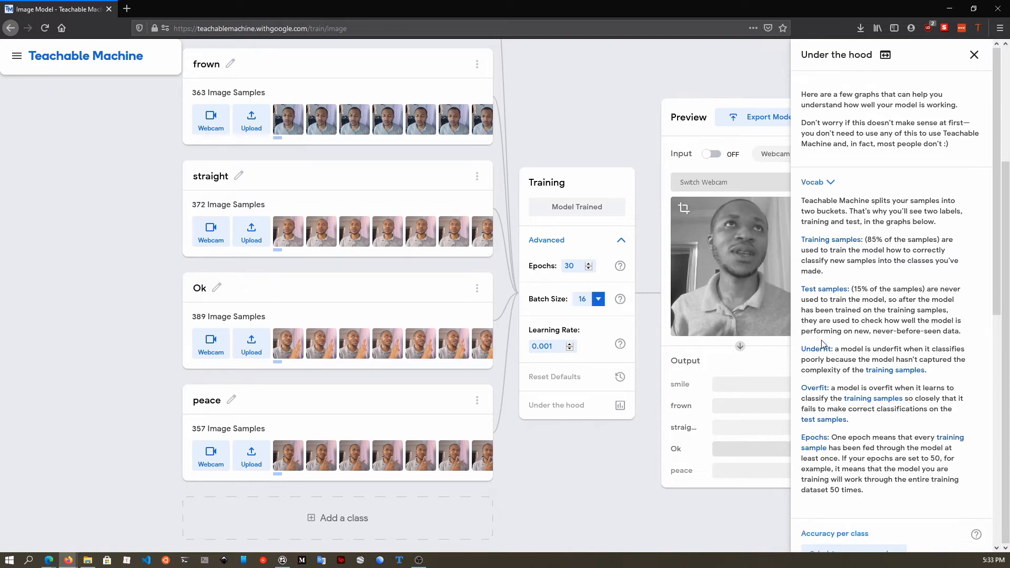
Calculate and examine the accuracy per class and the confusion matrix of the trained model, and close the under-the-hood view
scroll(908, 373, down, 7)
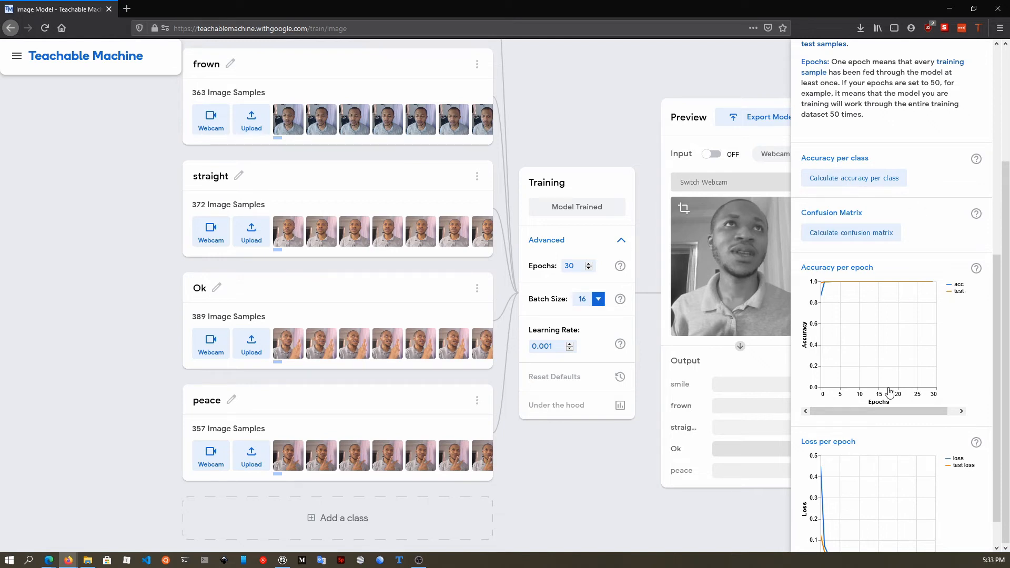
click(856, 181)
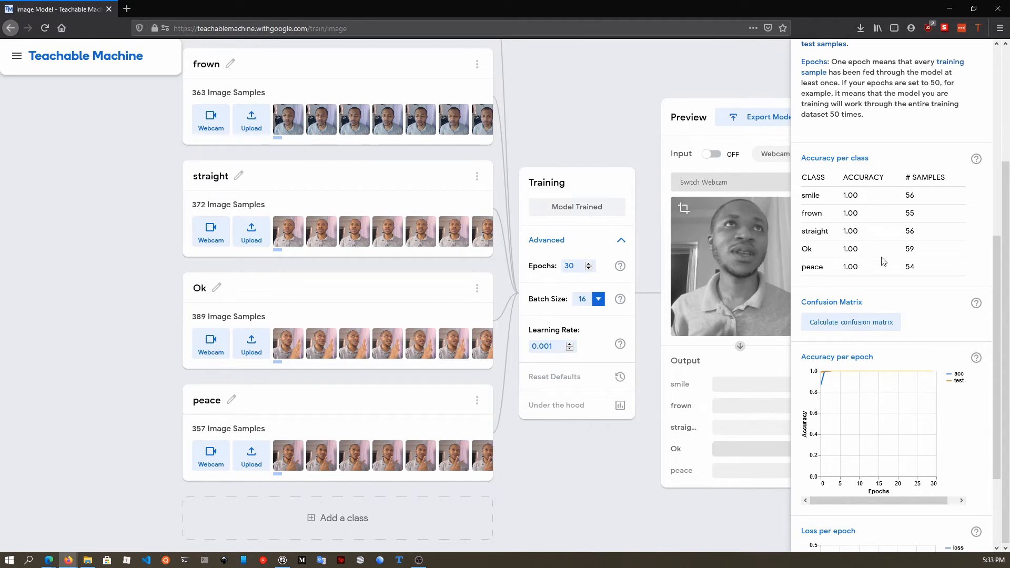
scroll(848, 285, down, 2)
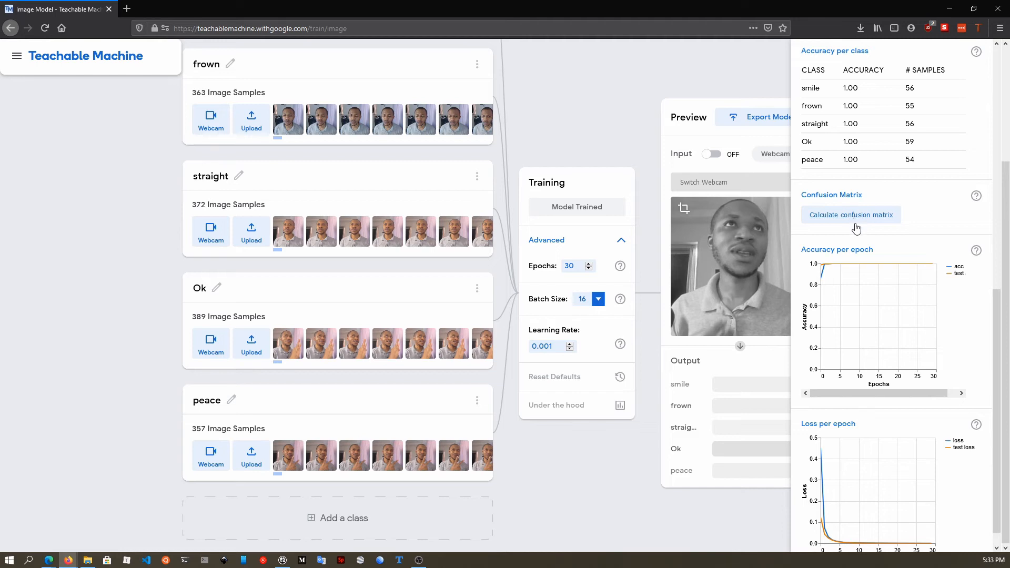
click(855, 227)
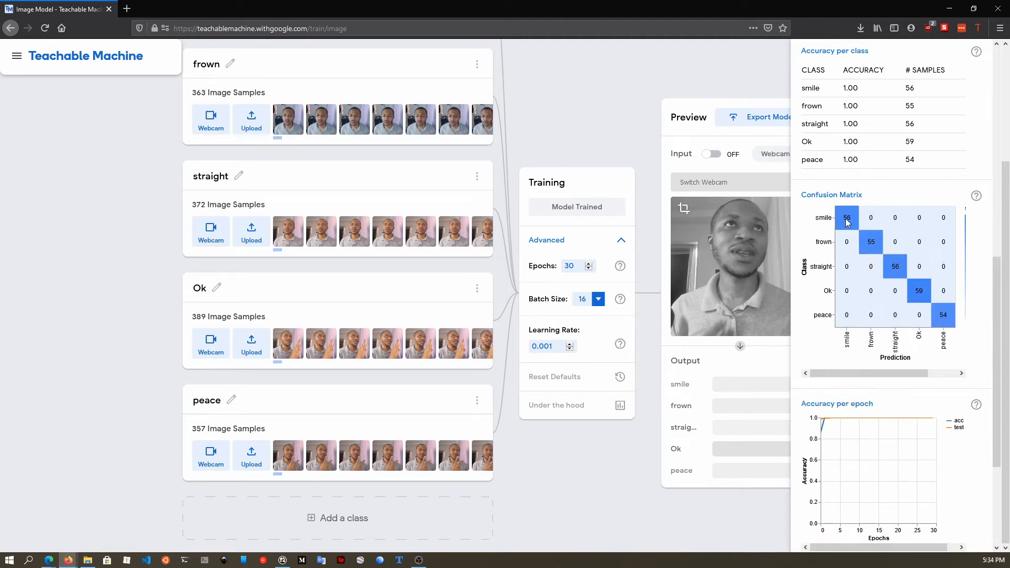
mouse_move(872, 228)
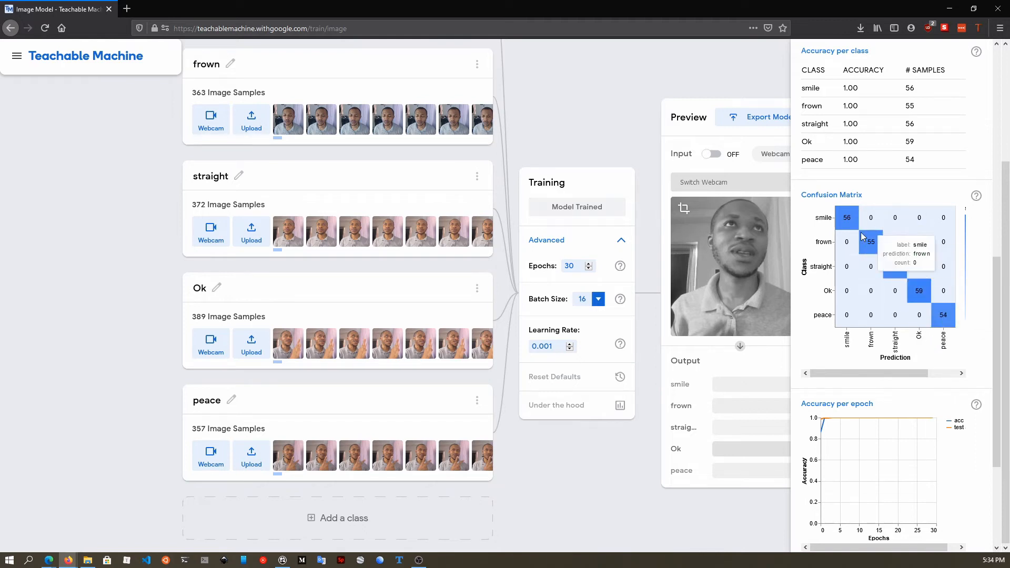
scroll(862, 237, up, 3)
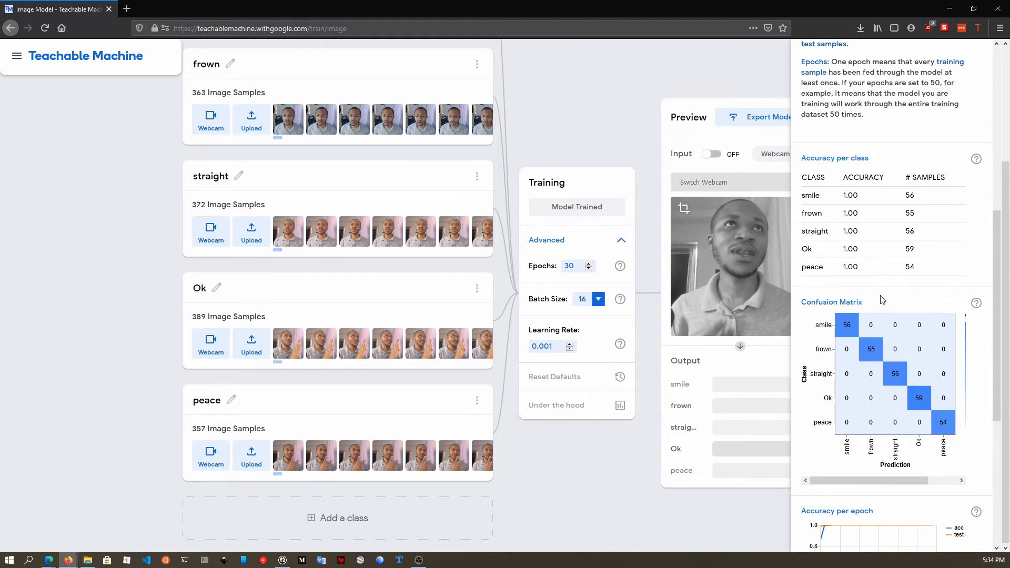
scroll(893, 158, up, 10)
click(976, 62)
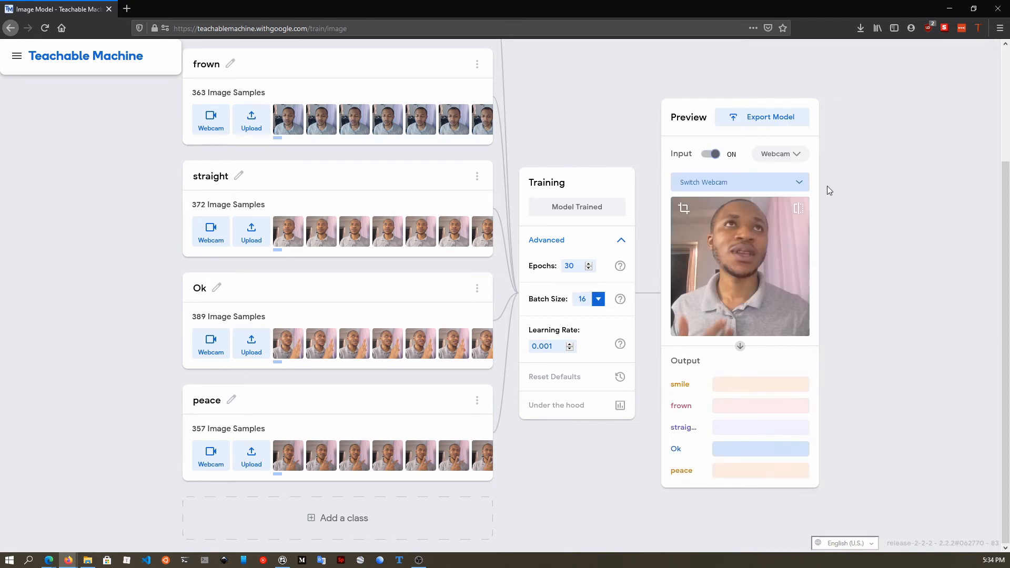
Test the model's live predictions in the preview through Webcam 2 and then through Webcam 1, comparing them with the class samples
click(772, 189)
click(736, 219)
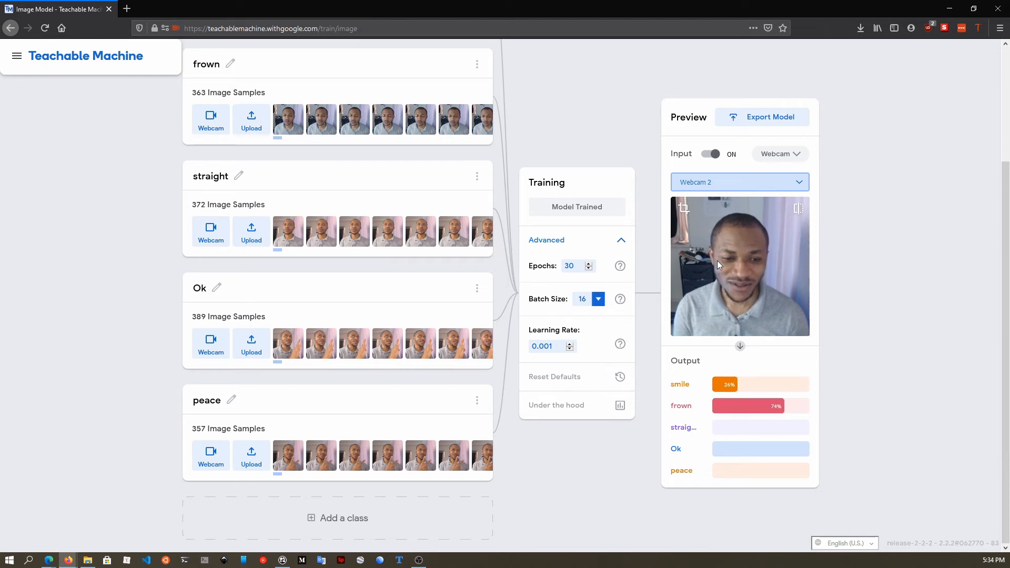
click(736, 182)
click(705, 205)
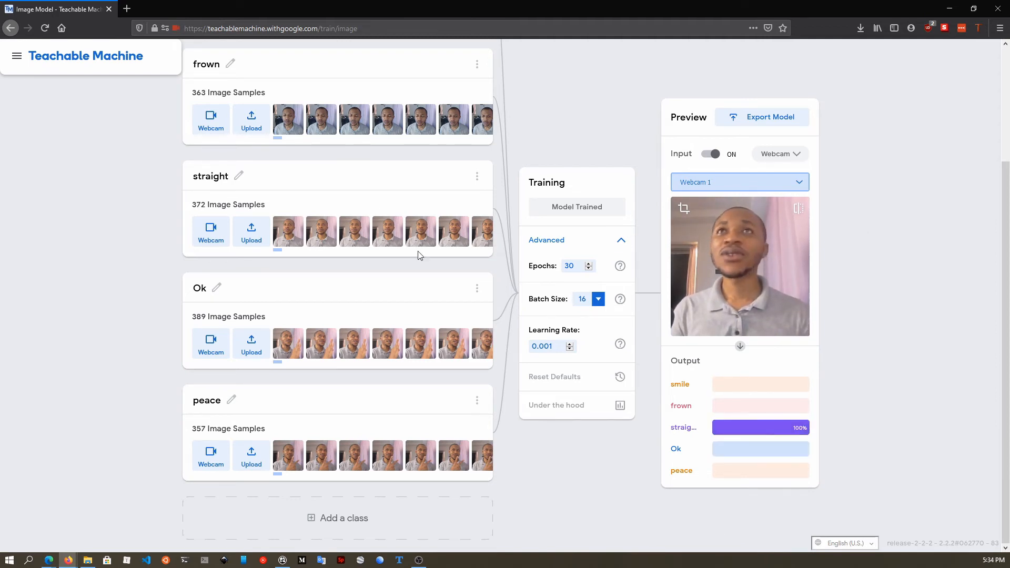
scroll(399, 176, up, 3)
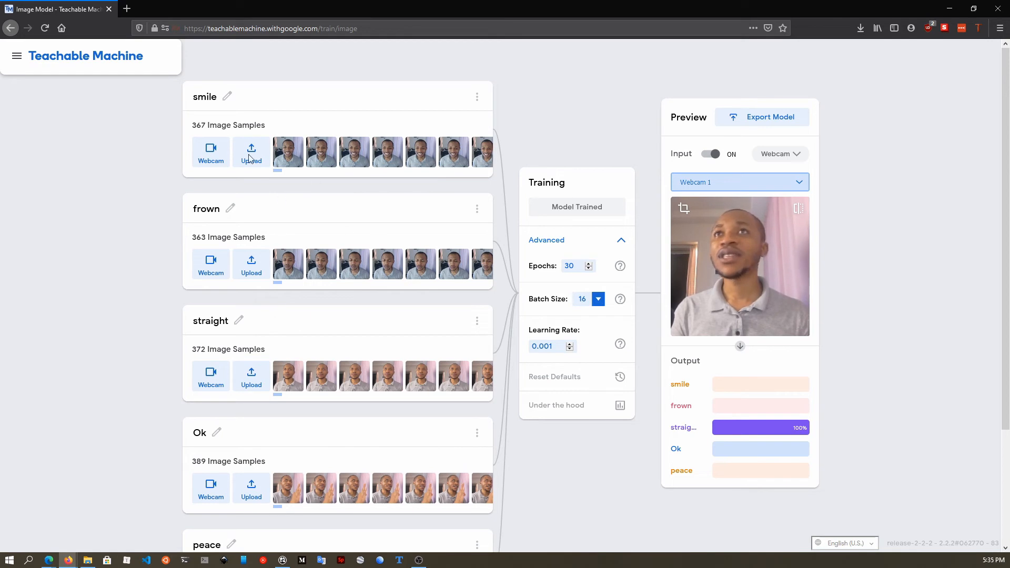
scroll(368, 284, down, 3)
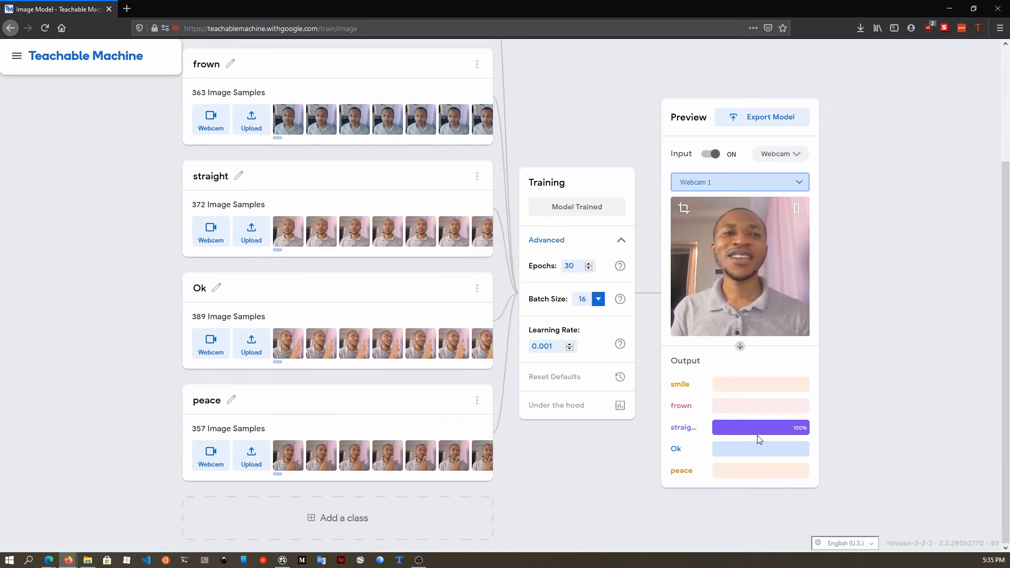
scroll(363, 210, up, 3)
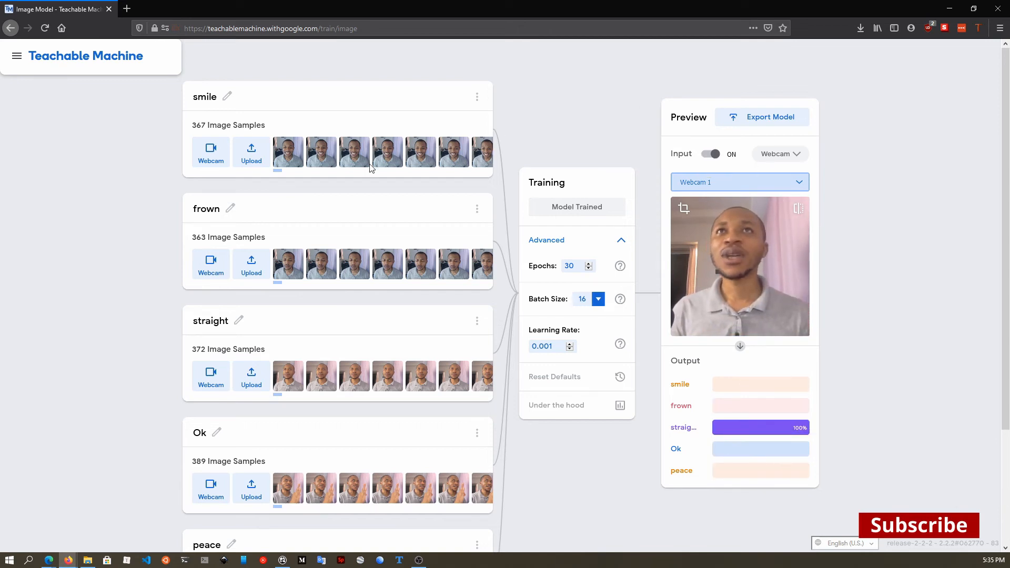
mouse_move(381, 163)
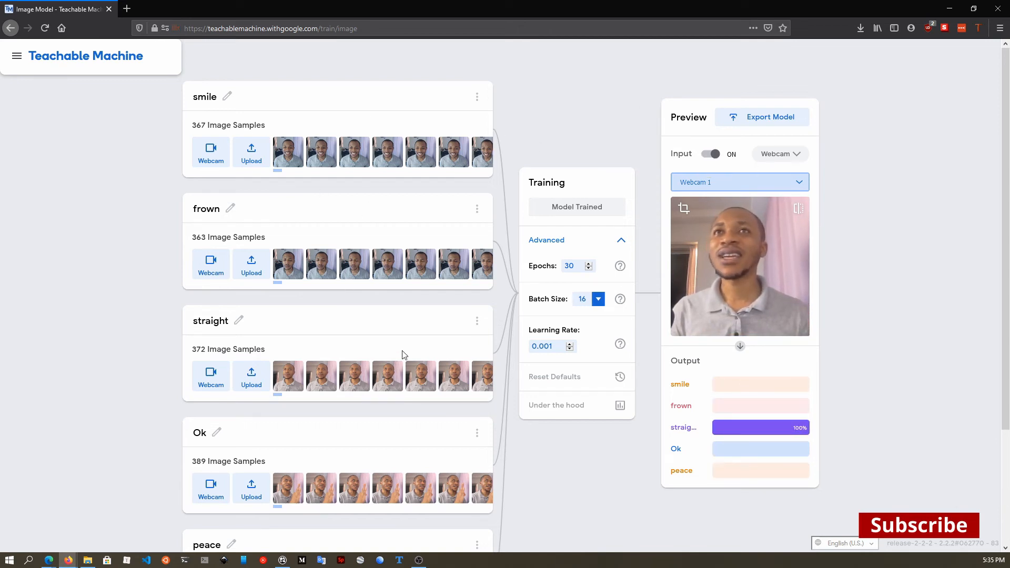
scroll(403, 302, down, 3)
scroll(421, 289, up, 3)
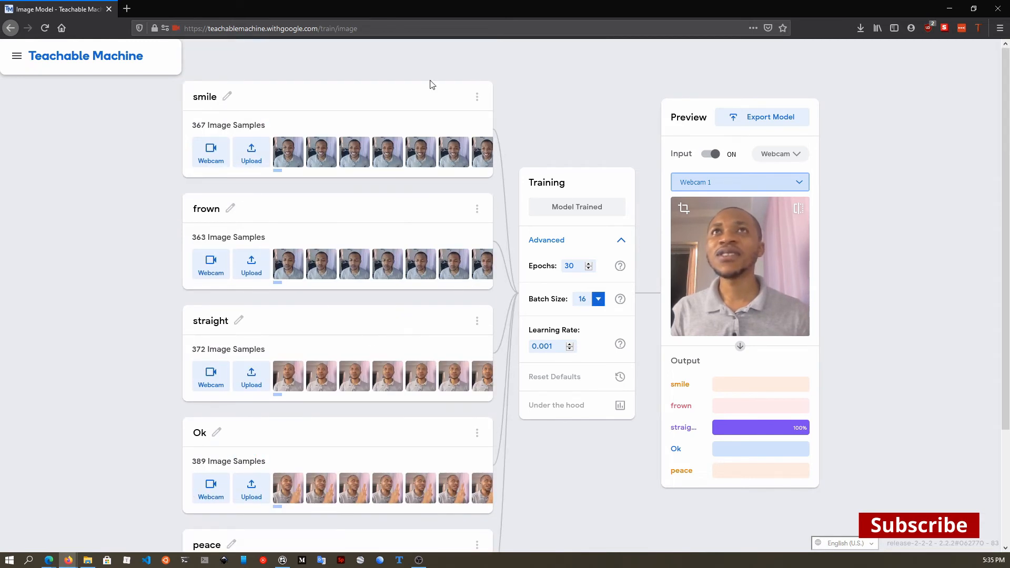
scroll(410, 435, down, 3)
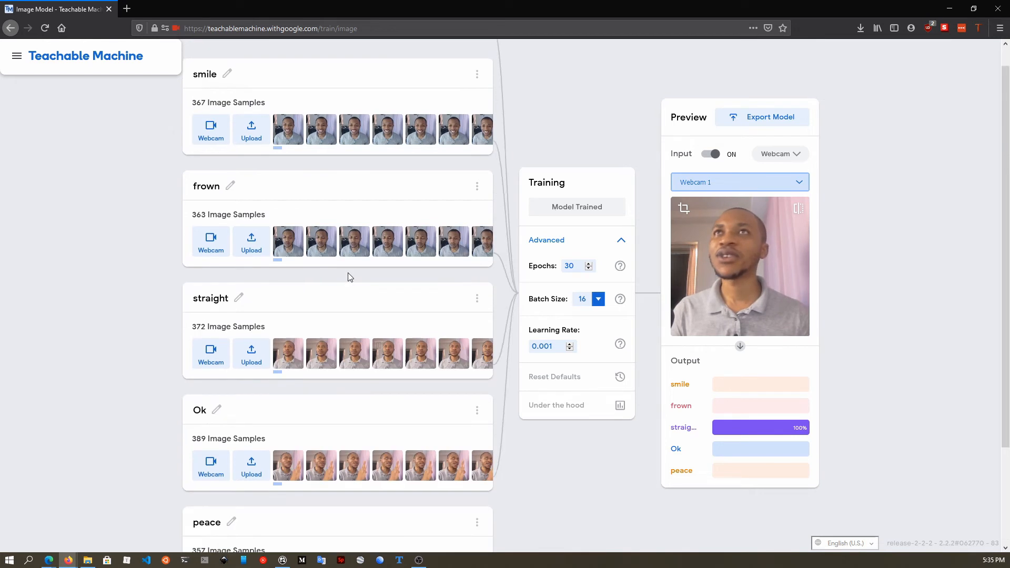
Record more webcam images for the smile class, up to about 650 samples, and for the frown class, up to about 689
scroll(349, 275, up, 3)
click(209, 153)
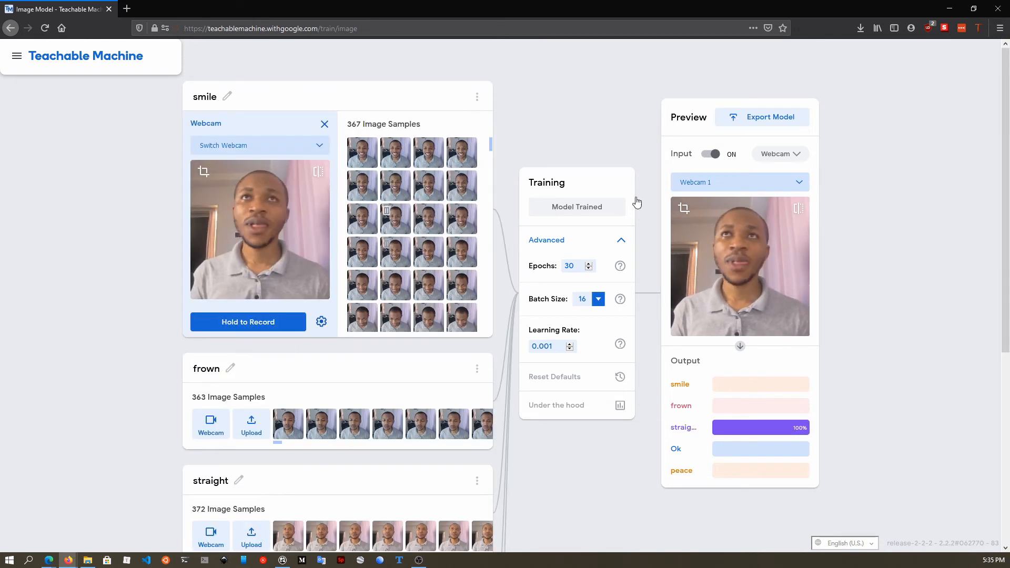
drag(262, 326, 263, 326)
drag(493, 172, 483, 127)
scroll(302, 228, down, 4)
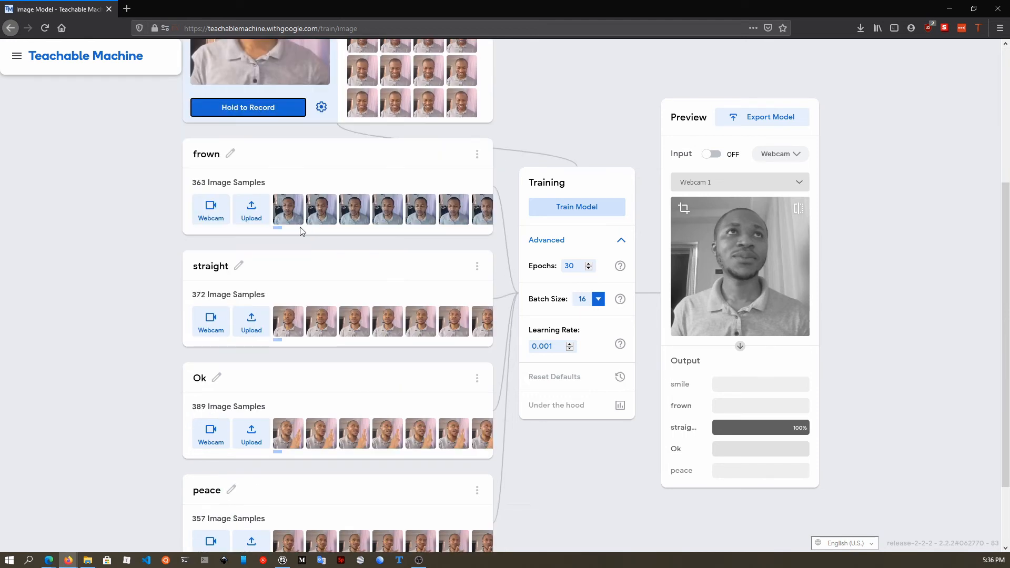
scroll(301, 241, up, 4)
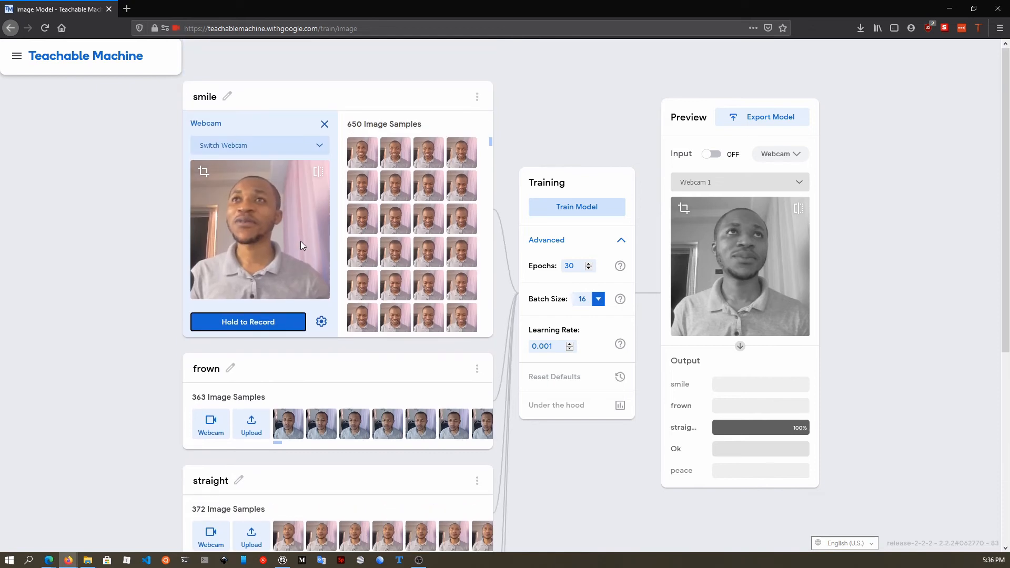
click(210, 423)
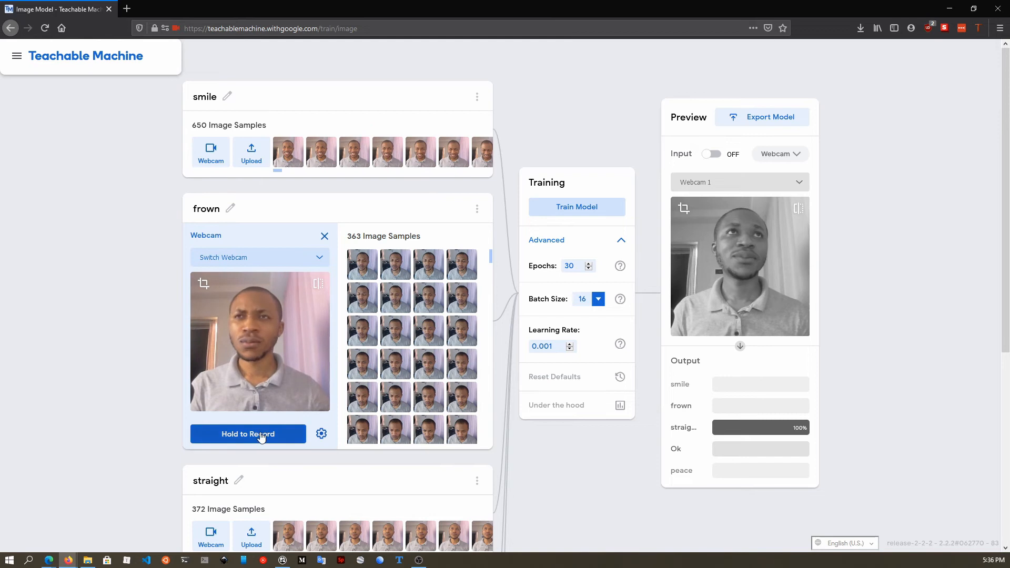
drag(261, 436, 262, 439)
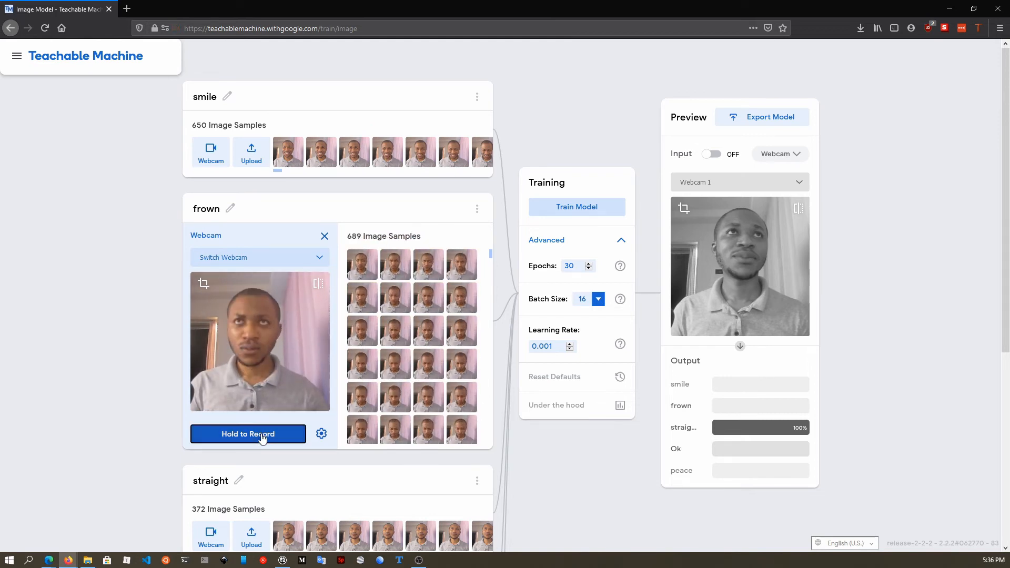
Record more images for the straight class with the HD Pro Webcam C920, up to about 677 samples
scroll(297, 456, down, 5)
click(211, 271)
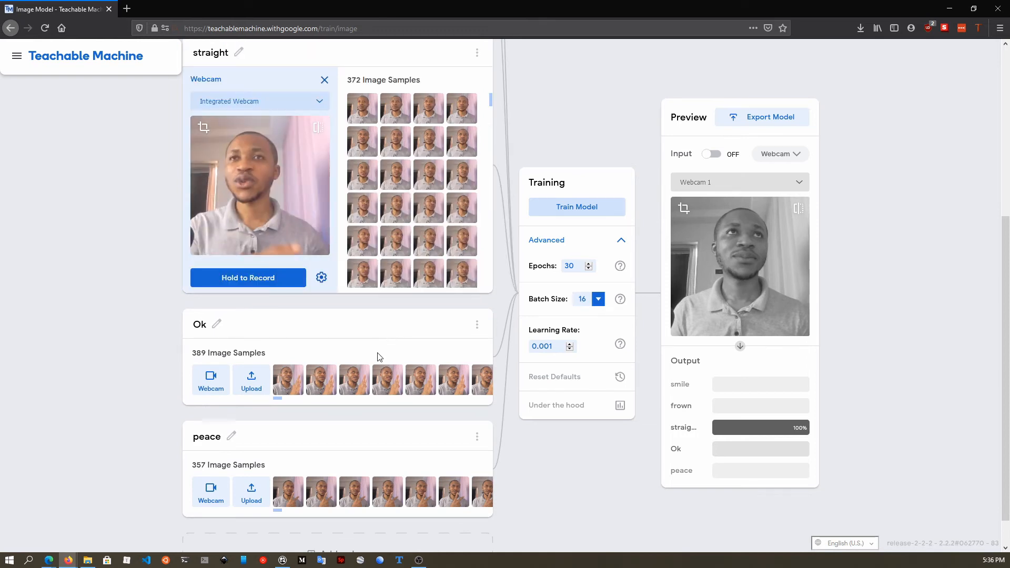
scroll(501, 373, up, 5)
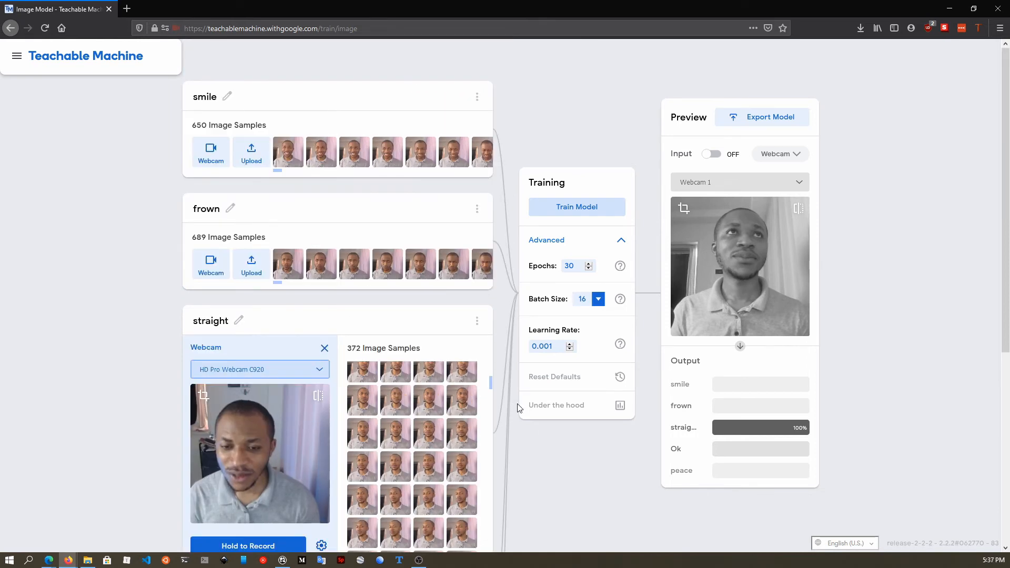
scroll(447, 467, up, 1)
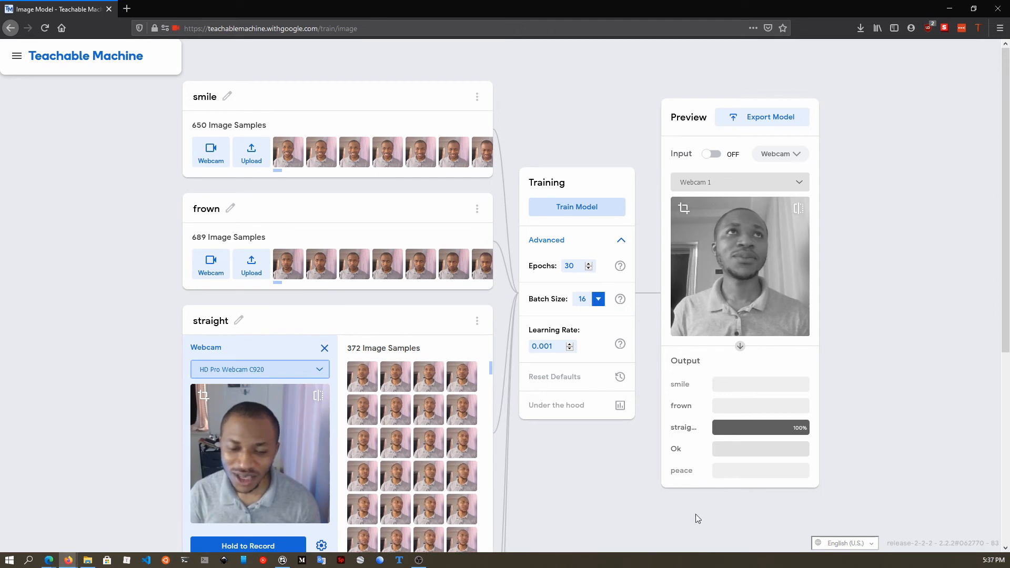
scroll(622, 466, down, 4)
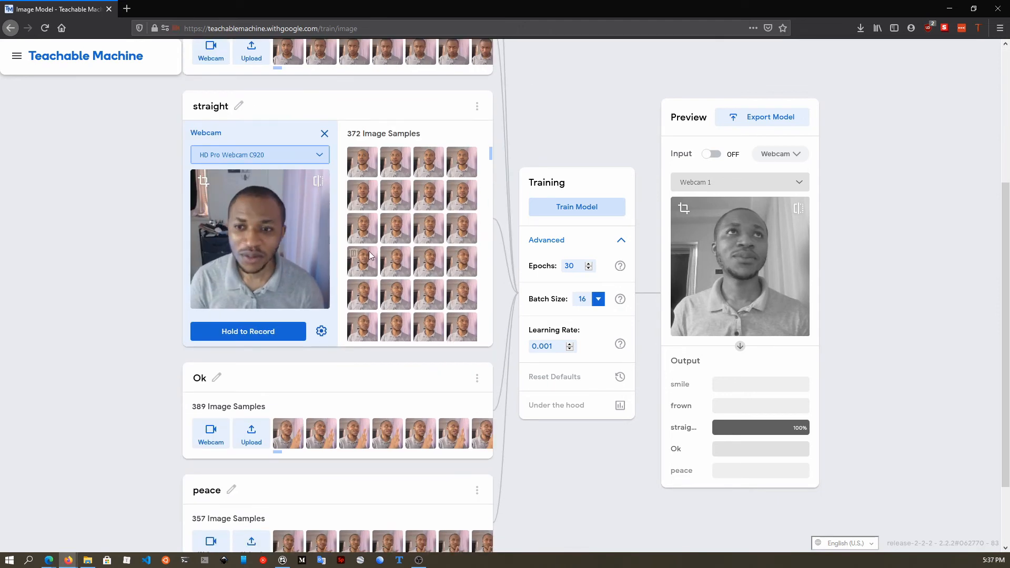
drag(264, 333, 251, 354)
Record more images for the Ok class with the HD Pro Webcam C920, up to about 700 samples
scroll(261, 333, down, 2)
click(211, 343)
scroll(454, 177, up, 5)
Record more images for the peace class with the HD Pro Webcam C920, up to about 678 samples
scroll(304, 446, down, 5)
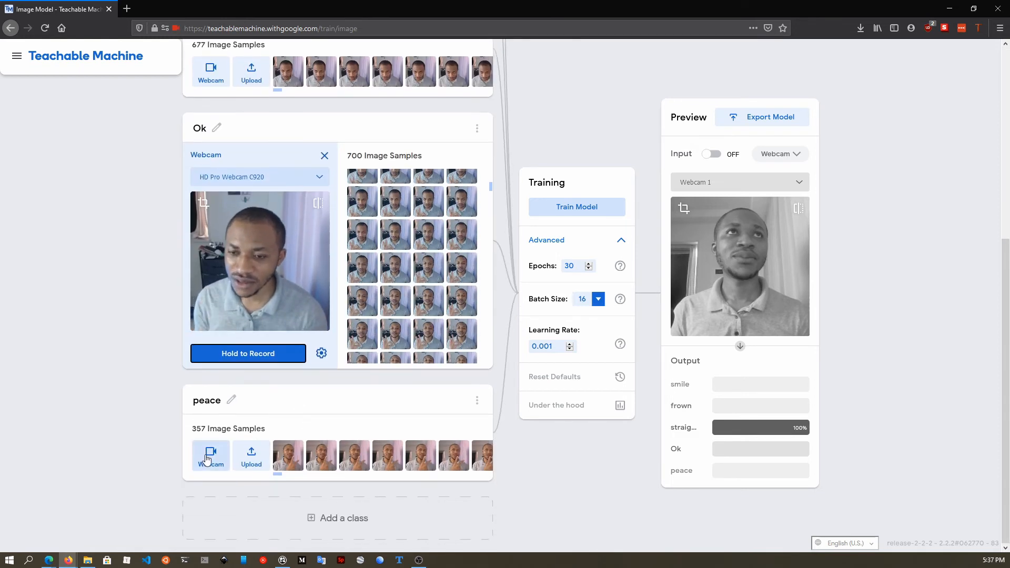
click(206, 461)
click(317, 290)
click(280, 313)
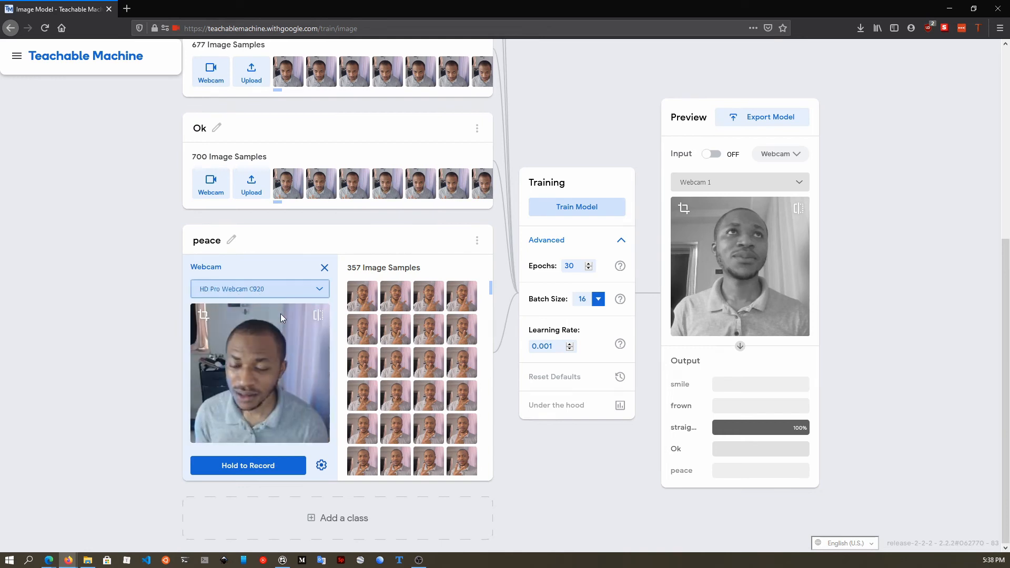
drag(243, 464, 246, 469)
Check the sample sets of all five classes and retrain the model with 30 epochs, batch size 16 and learning rate 0.001
scroll(475, 374, up, 5)
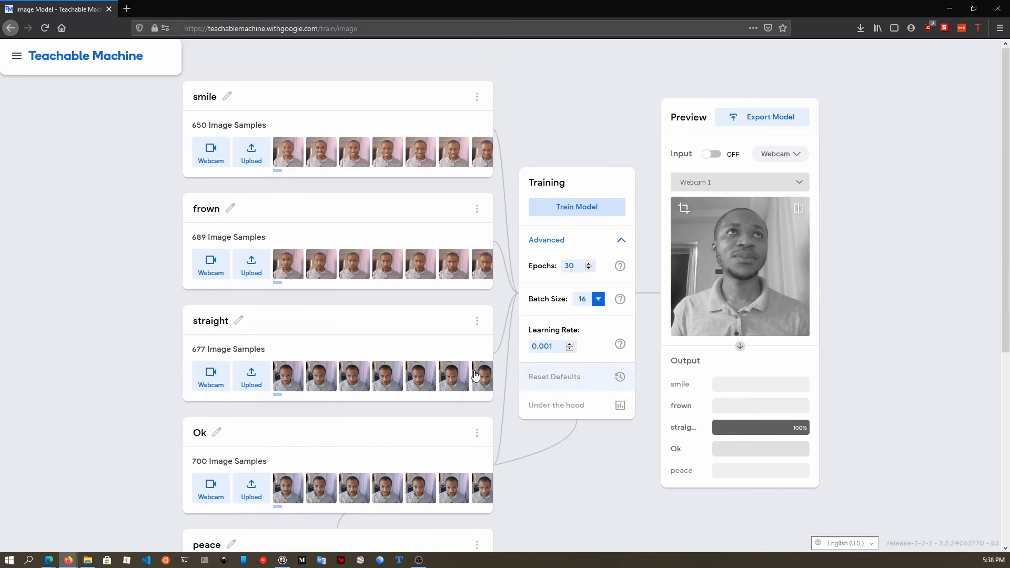
scroll(470, 372, down, 5)
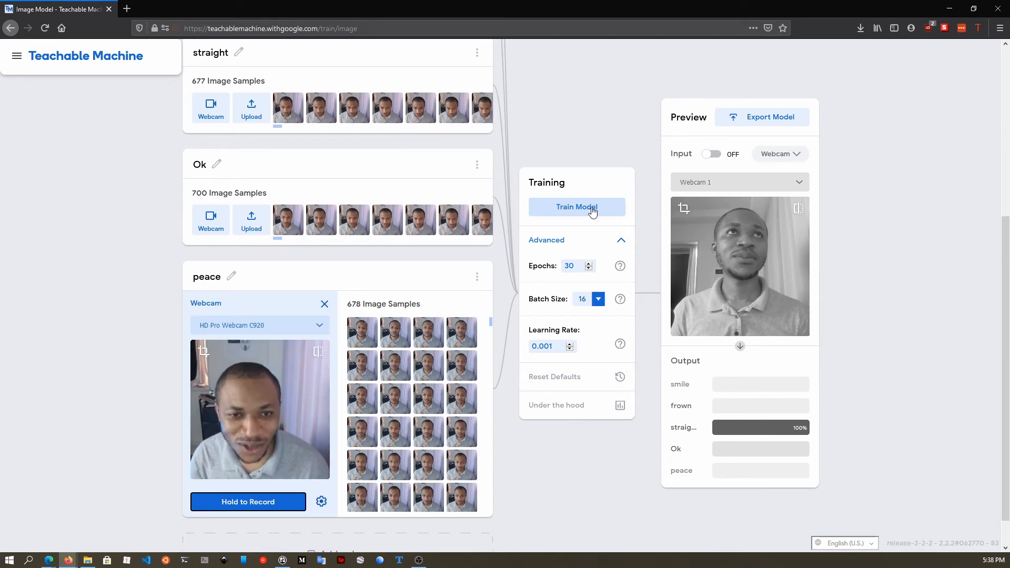
click(591, 211)
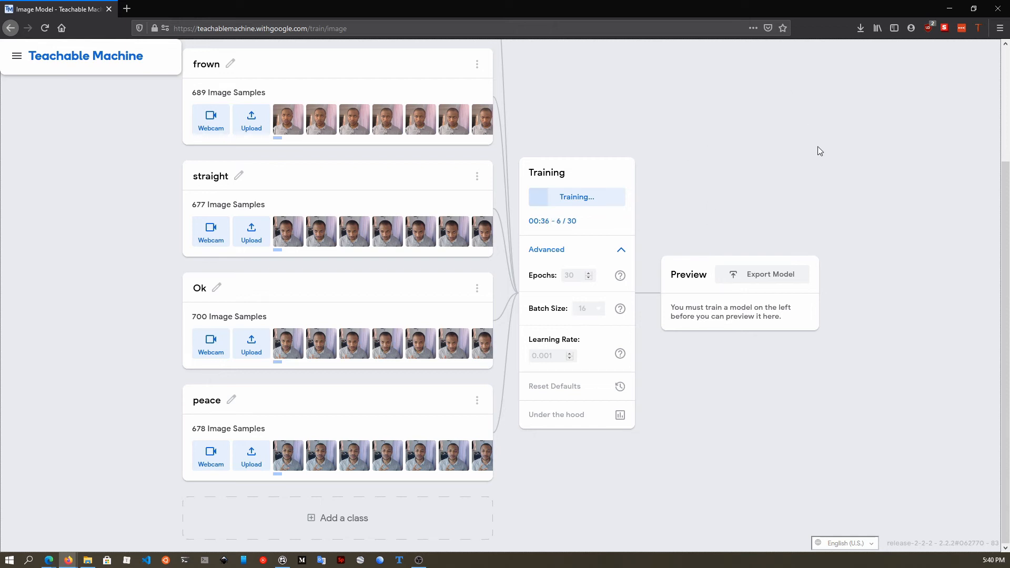
Examine the accuracy and loss per epoch graphs under the hood, calculate the accuracy per class, and close the view
click(556, 414)
scroll(944, 233, down, 7)
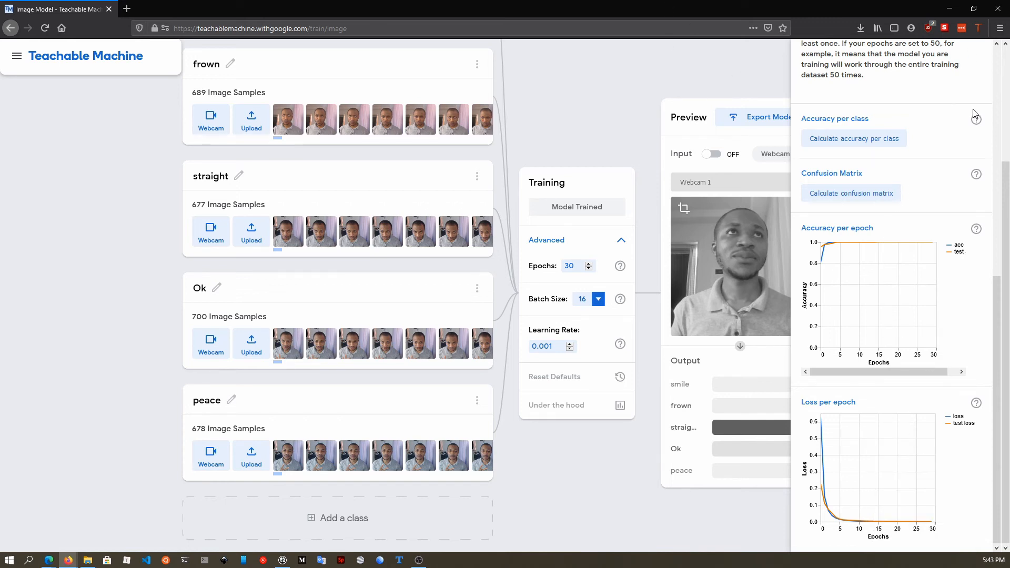
scroll(973, 106, up, 8)
scroll(962, 126, down, 8)
click(859, 149)
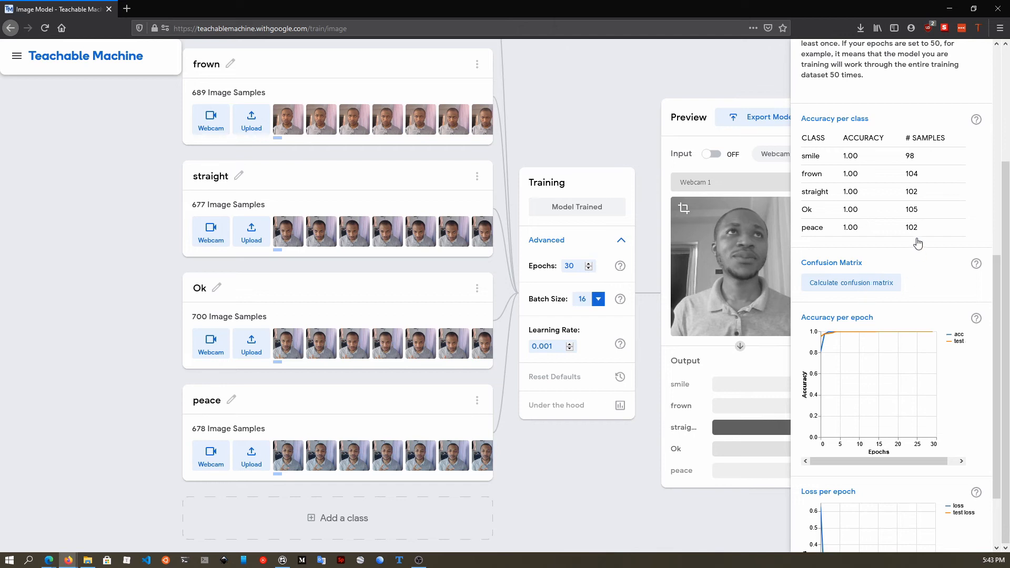
scroll(981, 160, up, 8)
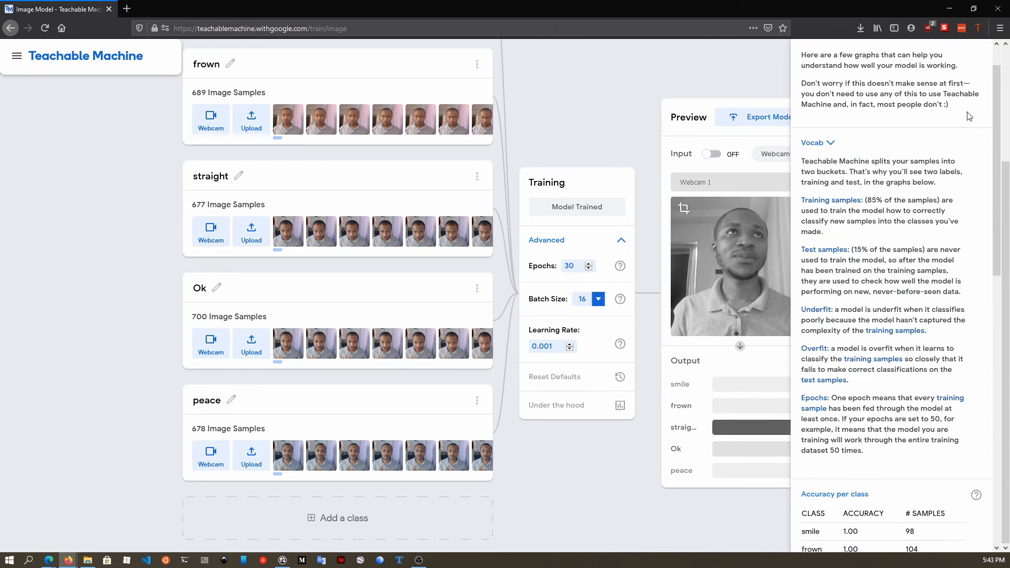
click(979, 63)
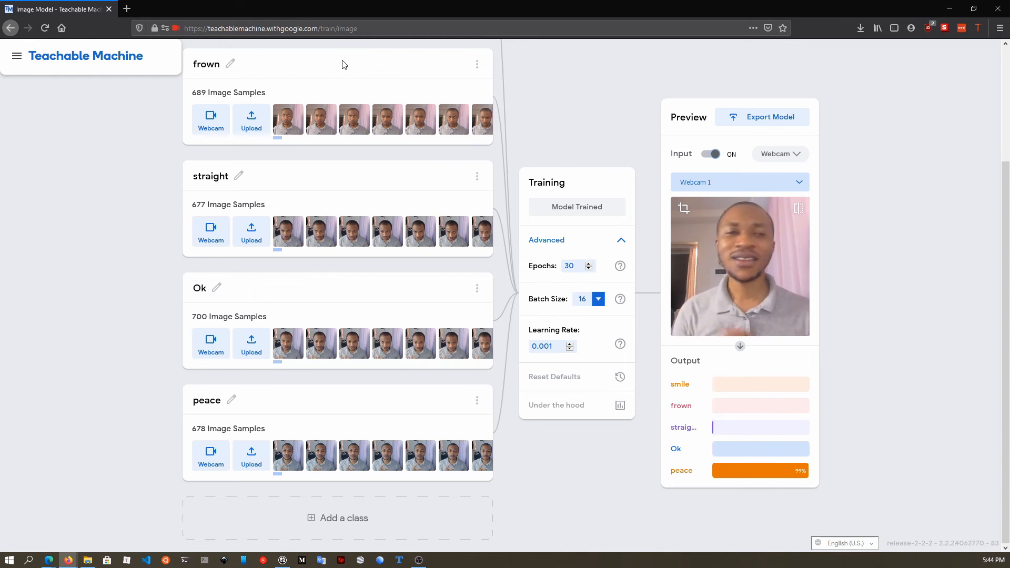
Switch the preview input to Webcam 2 and compare the model's live predictions with the class samples
mouse_move(326, 124)
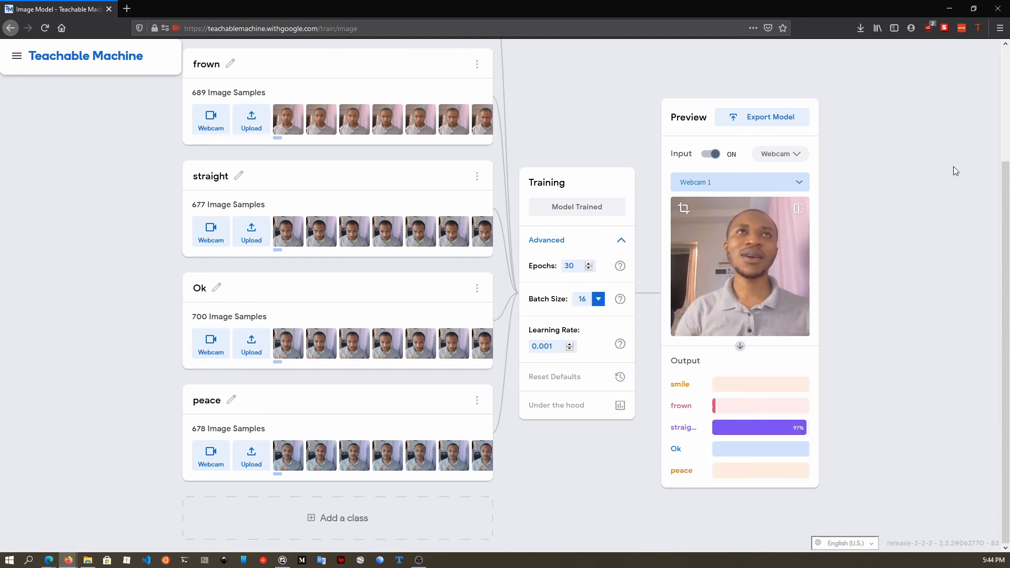
click(746, 191)
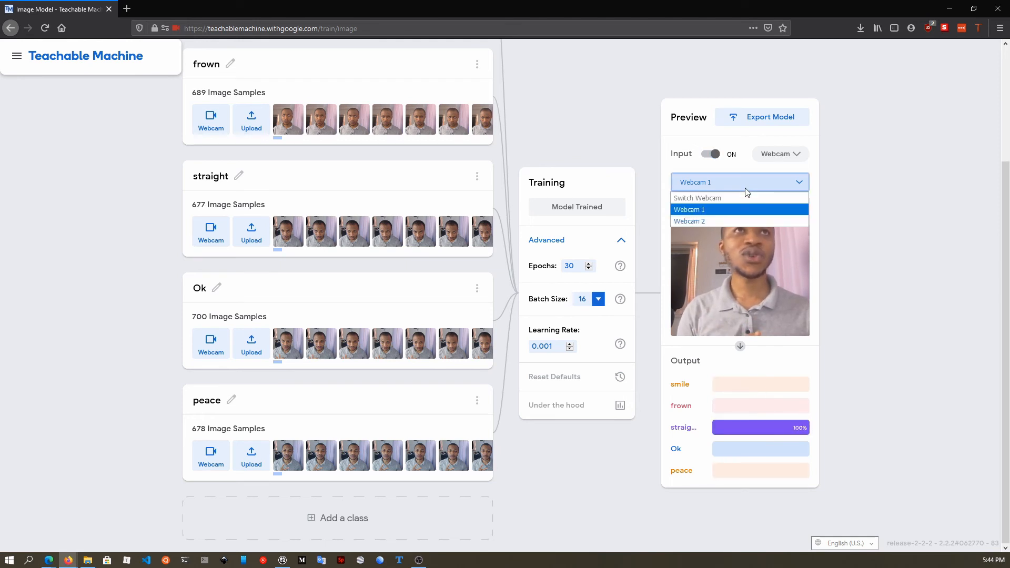
click(738, 220)
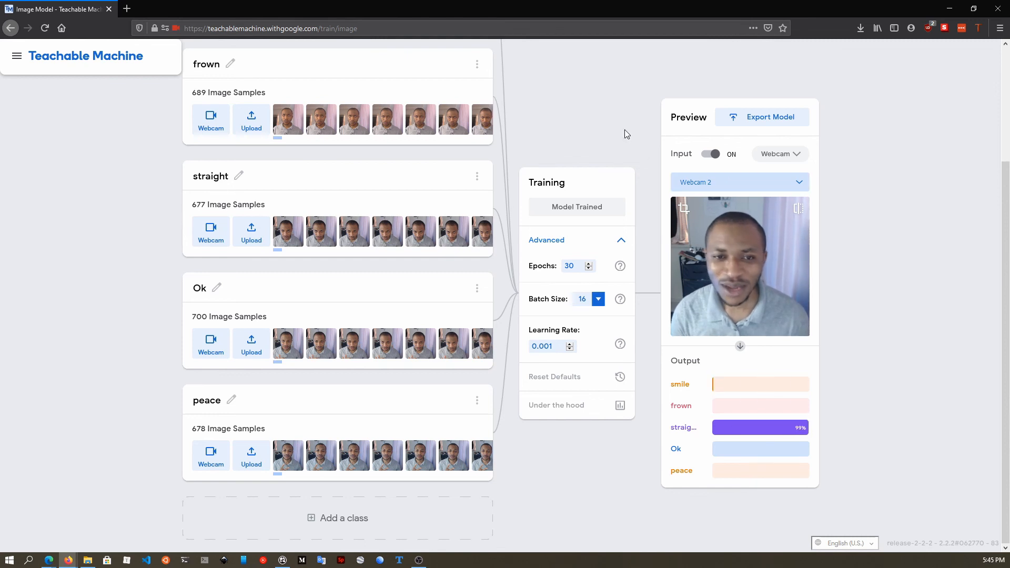
scroll(978, 196, up, 3)
scroll(908, 328, down, 3)
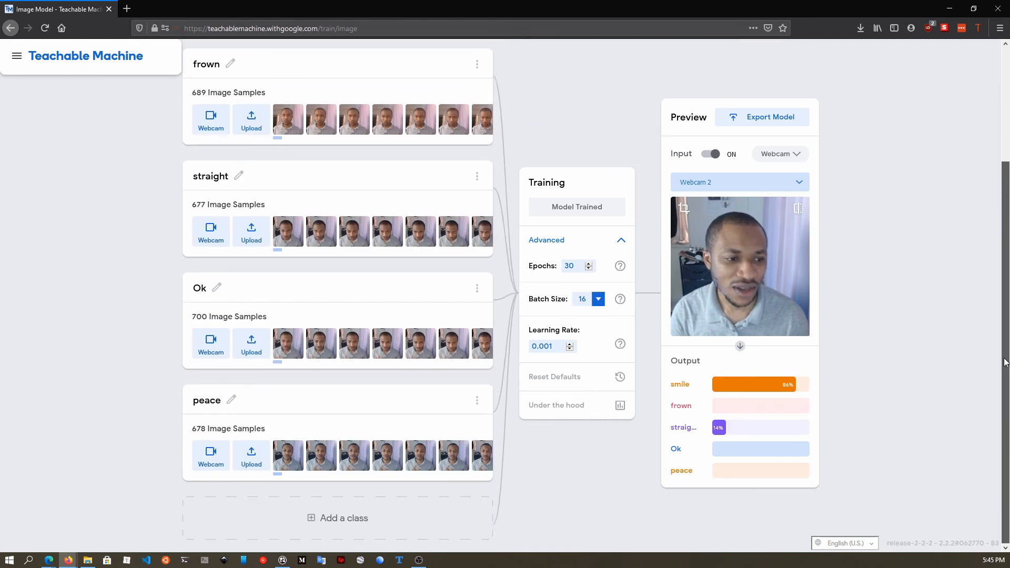
scroll(563, 252, up, 3)
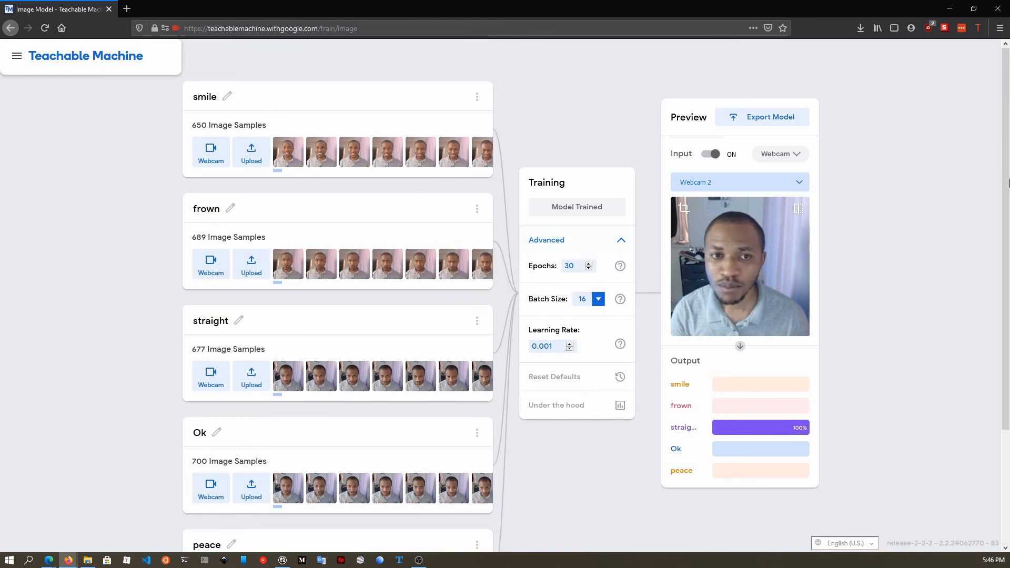
drag(1006, 168, 1003, 207)
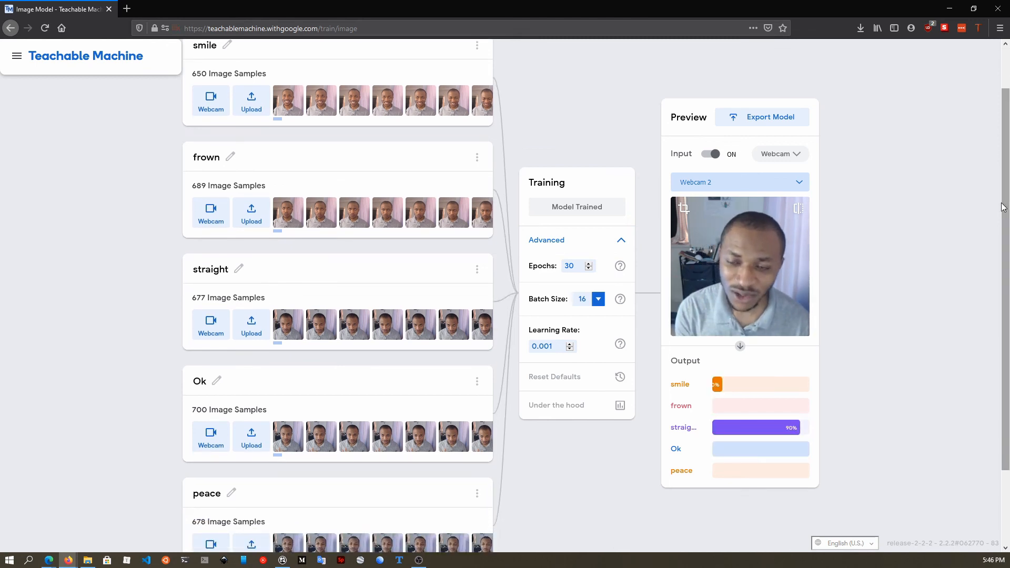
scroll(289, 158, down, 3)
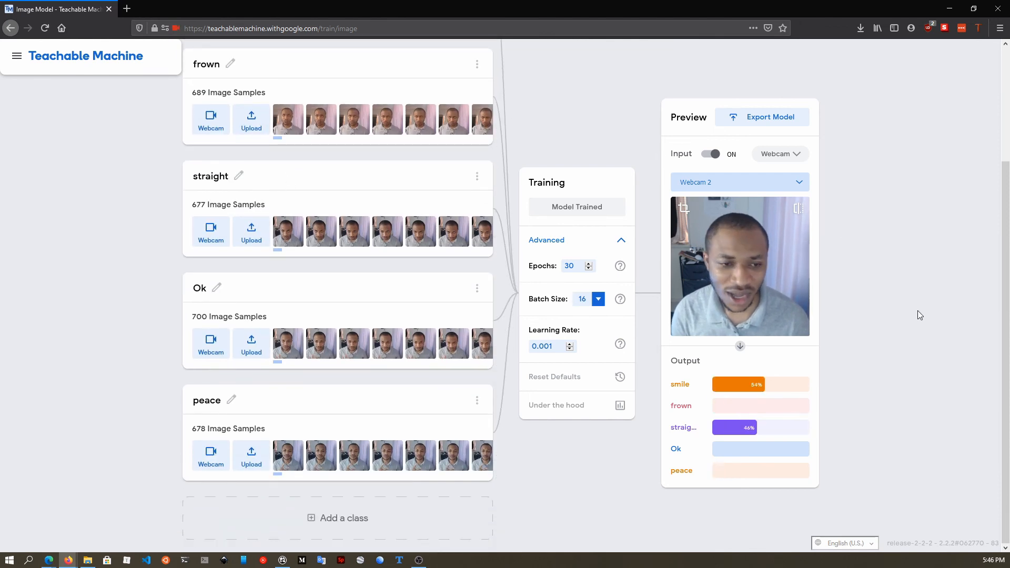
Review the model export options for Tensorflow.js, Tensorflow (Keras and Savedmodel) and Tensorflow Lite, and close the export dialog
scroll(854, 273, up, 5)
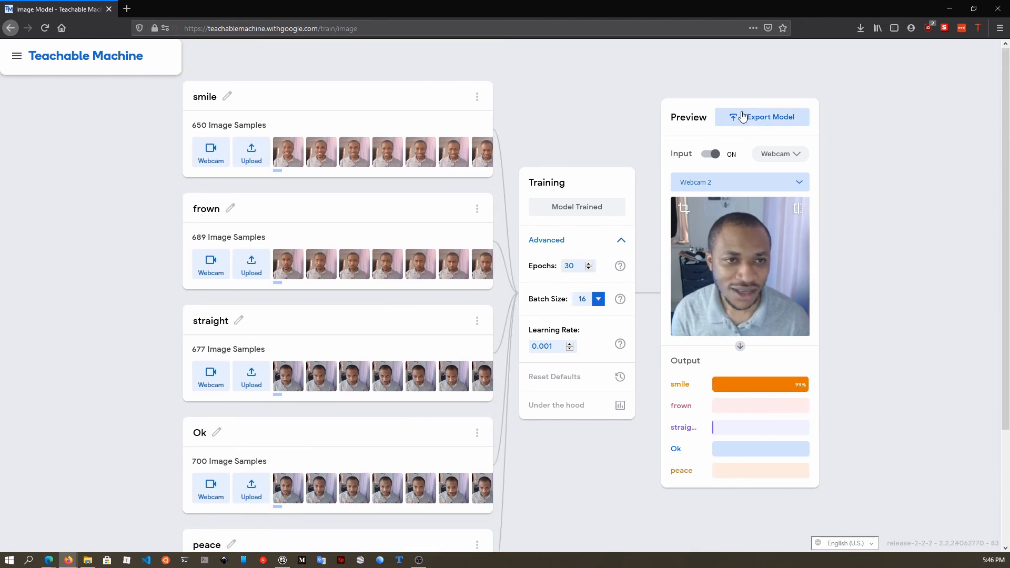
click(771, 118)
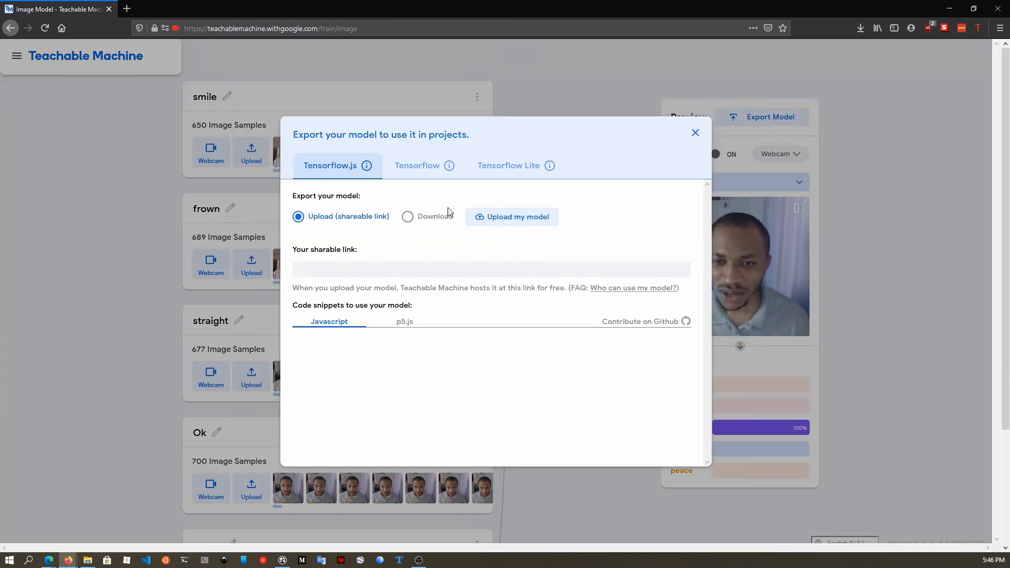
click(417, 166)
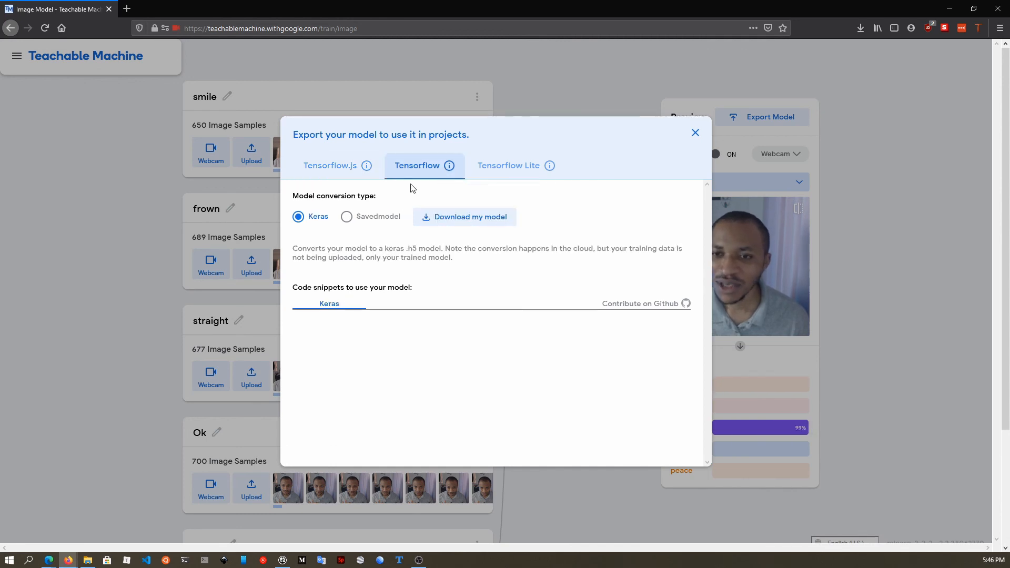
click(347, 220)
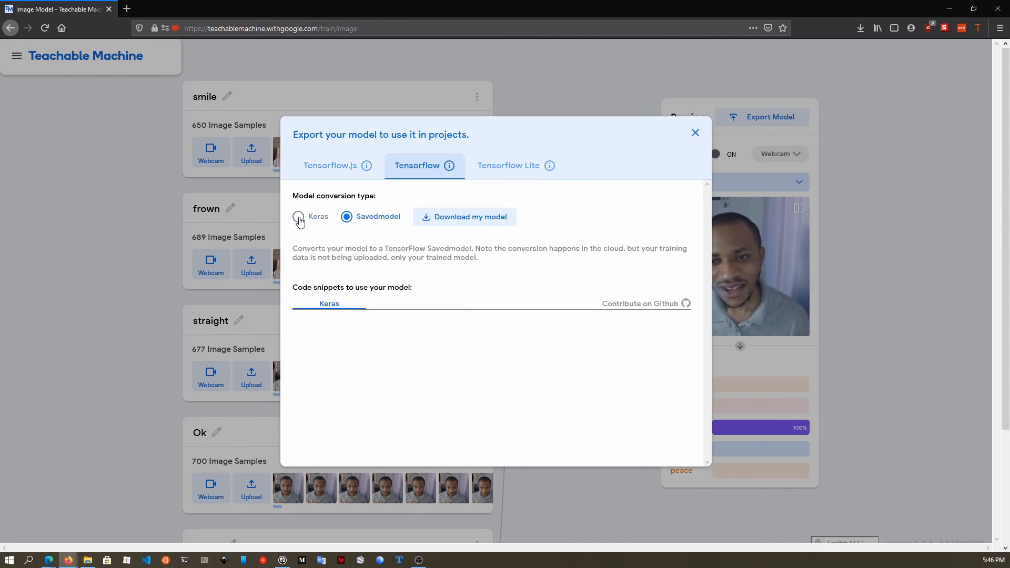
click(299, 218)
click(511, 172)
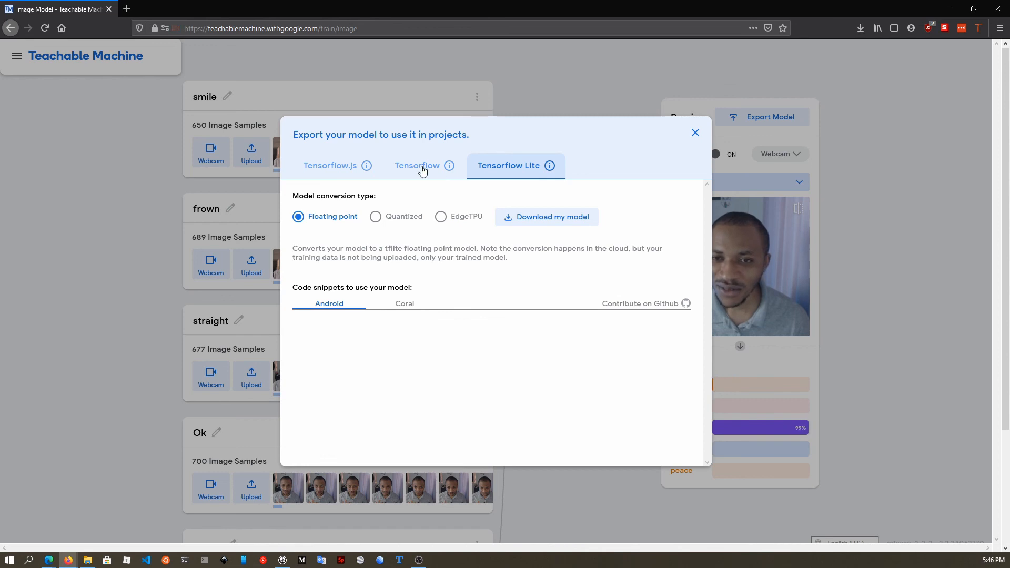
click(422, 171)
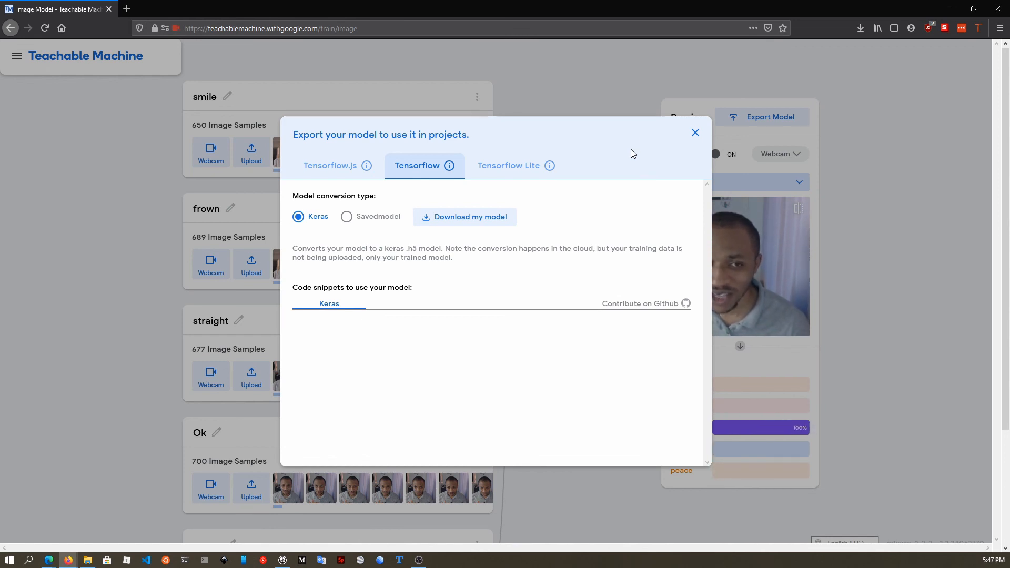
click(694, 133)
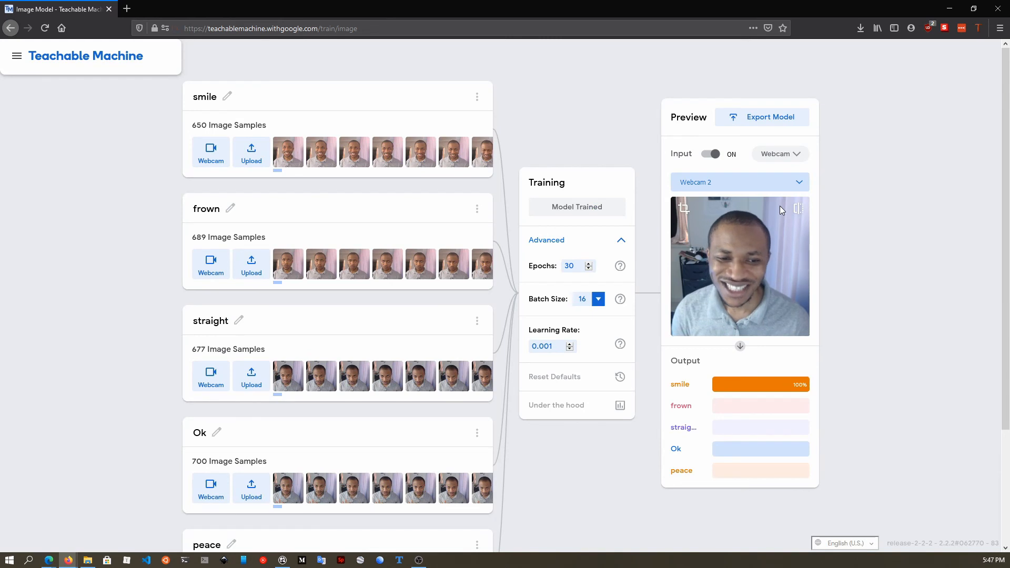